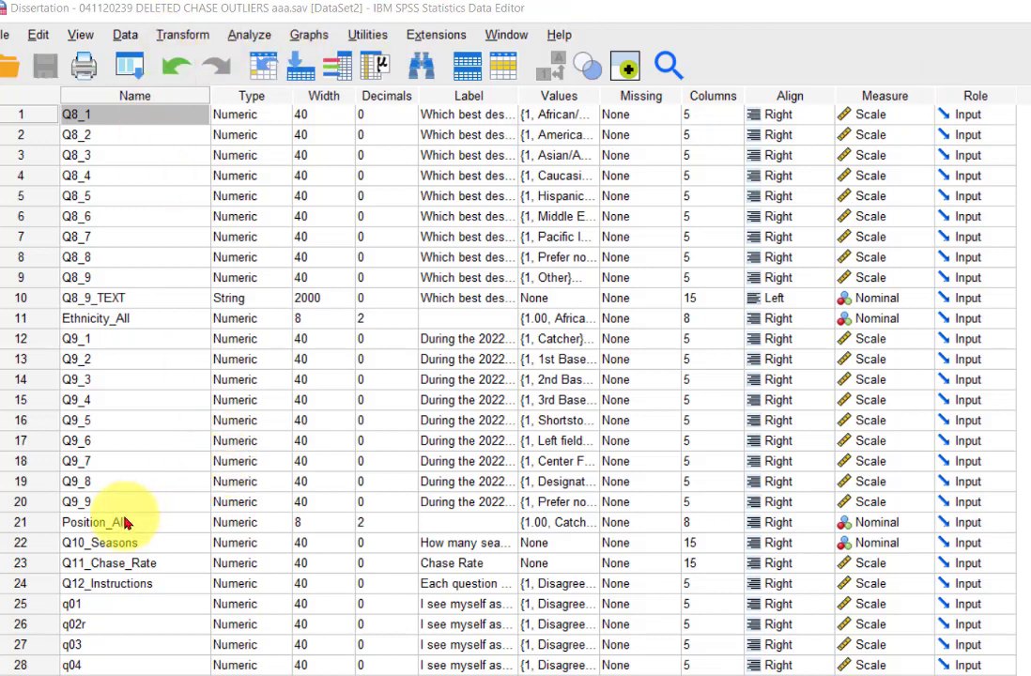
- Run Descriptives on Chase Rate and the Big Five traits, saving standardized values as variables
click(97, 562)
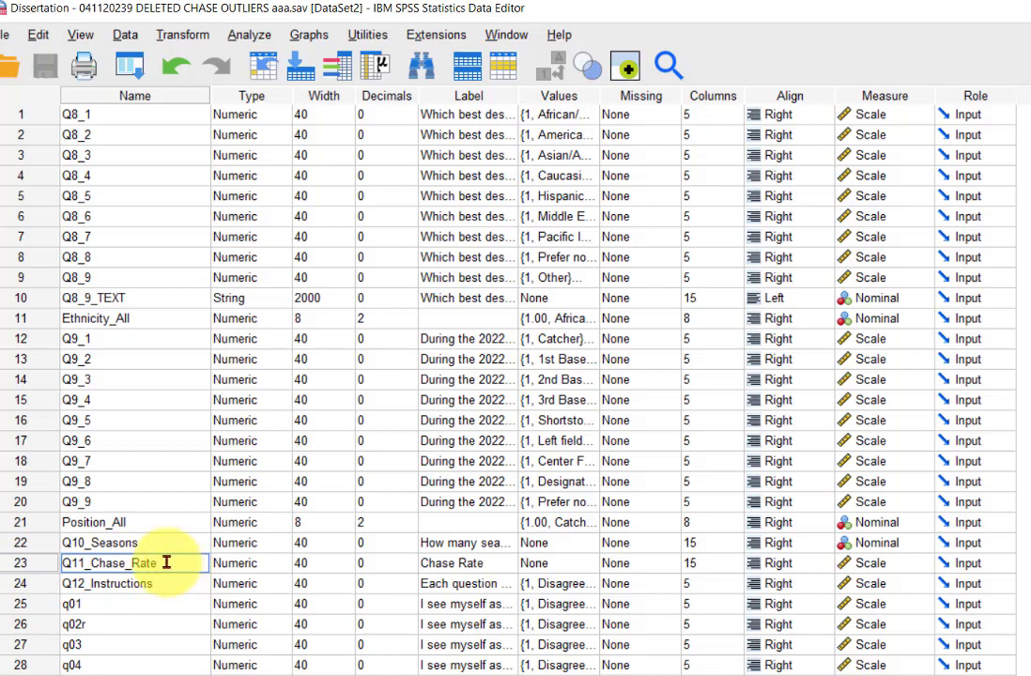
click(258, 38)
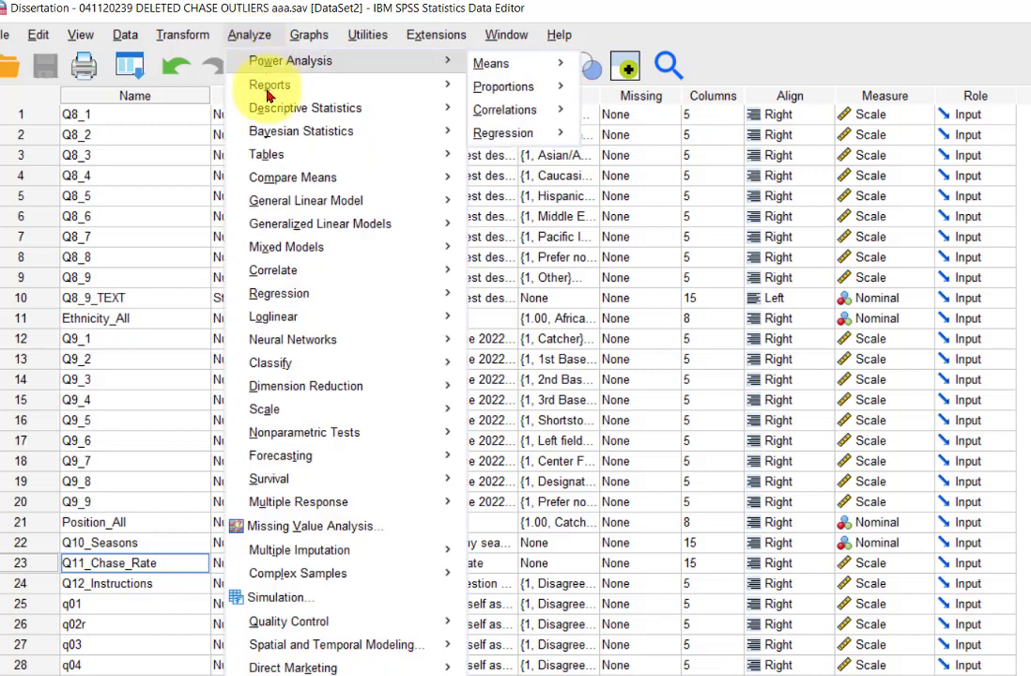
mouse_move(269, 107)
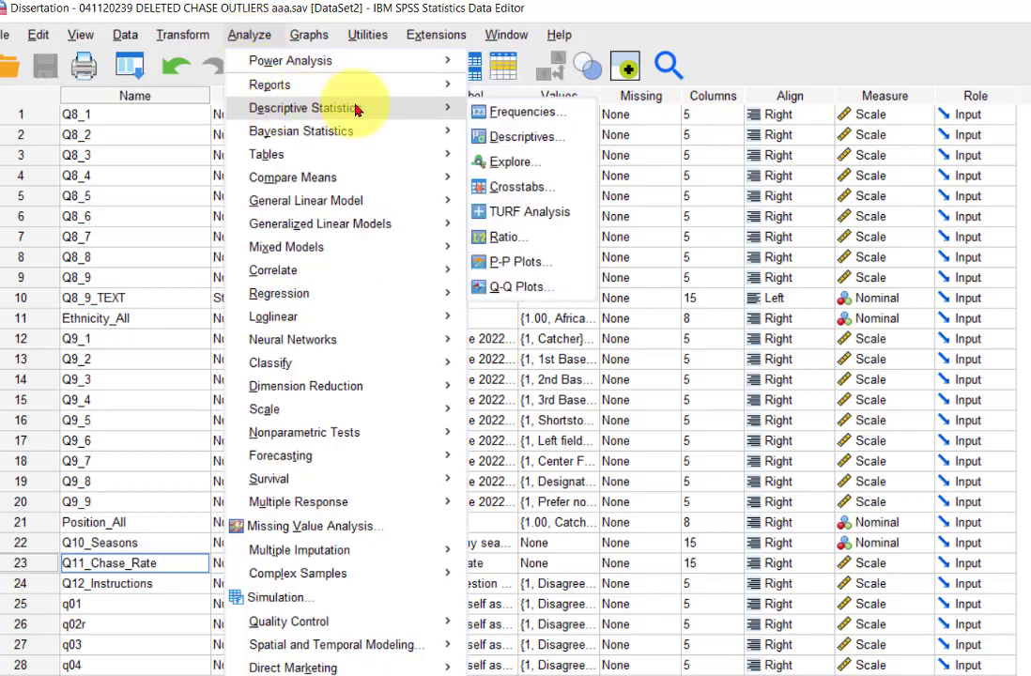
click(491, 138)
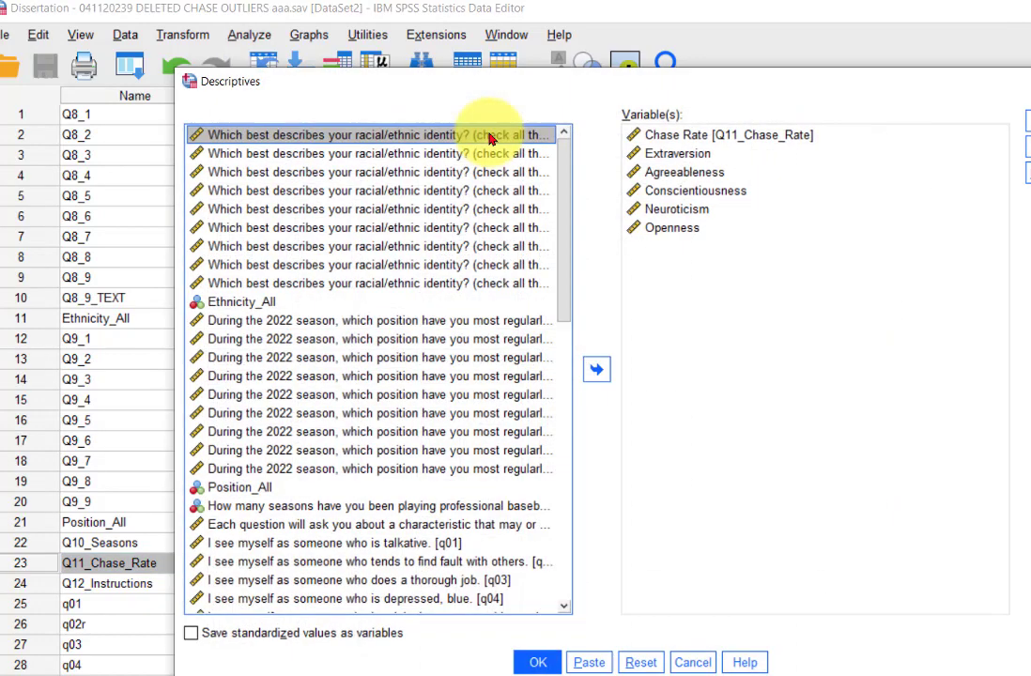
click(731, 136)
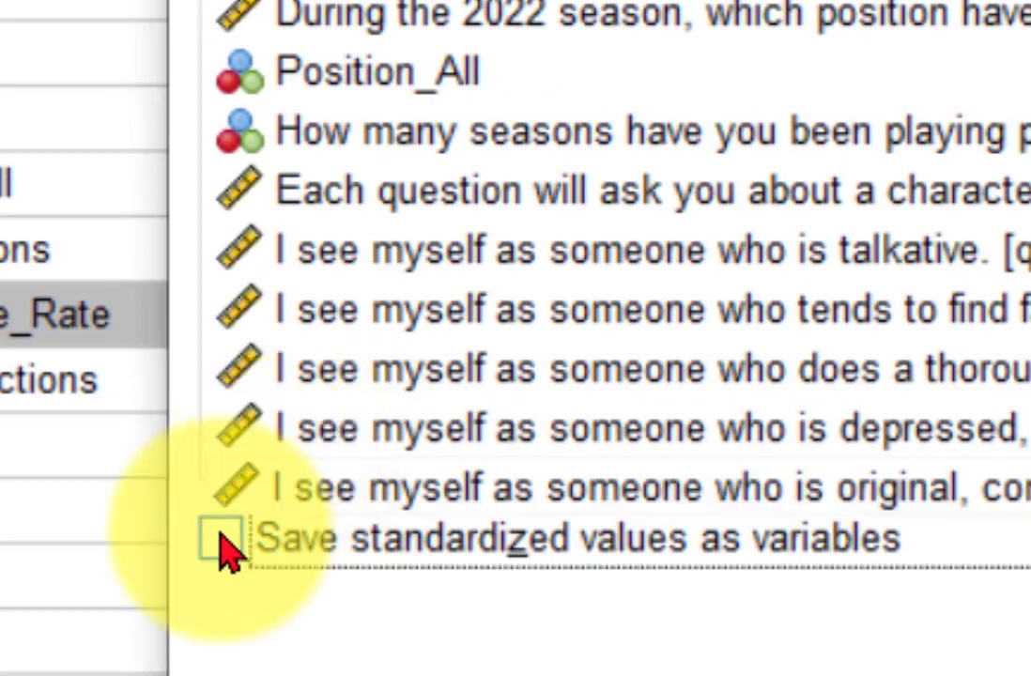
click(221, 542)
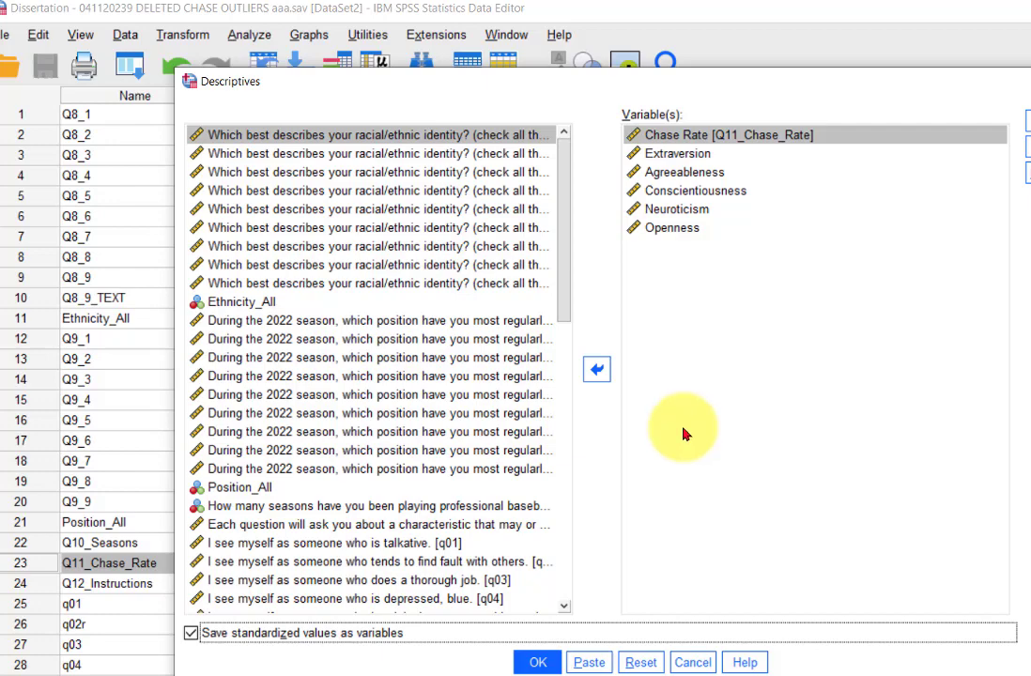
click(515, 663)
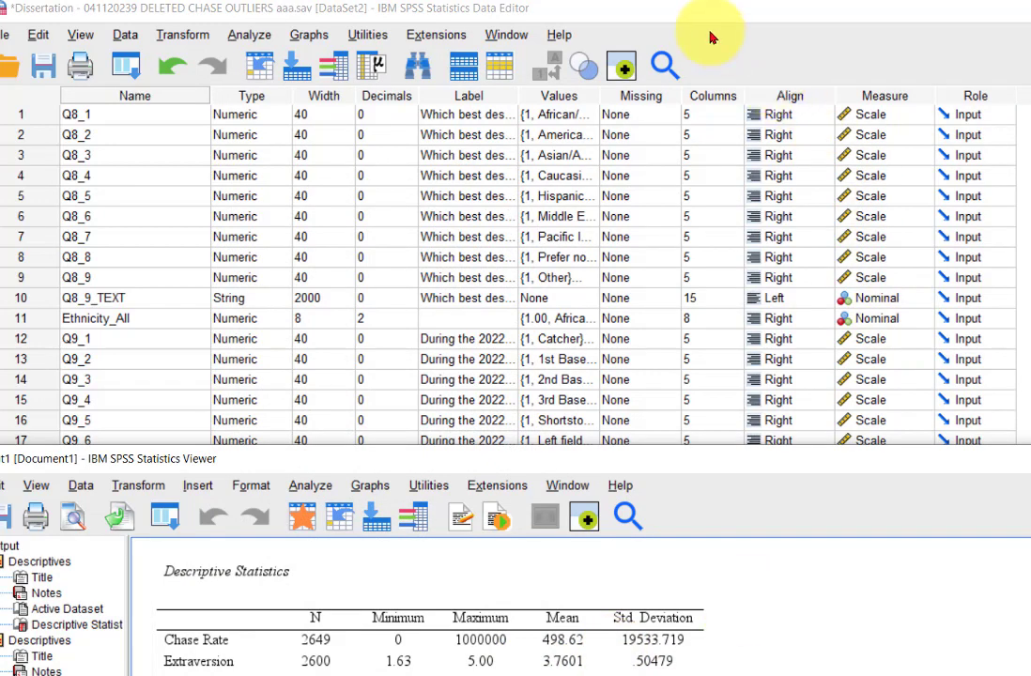
- Show the Data View and scroll right to the new ZQ11_Chase_Rate through ZOpenness columns
click(583, 12)
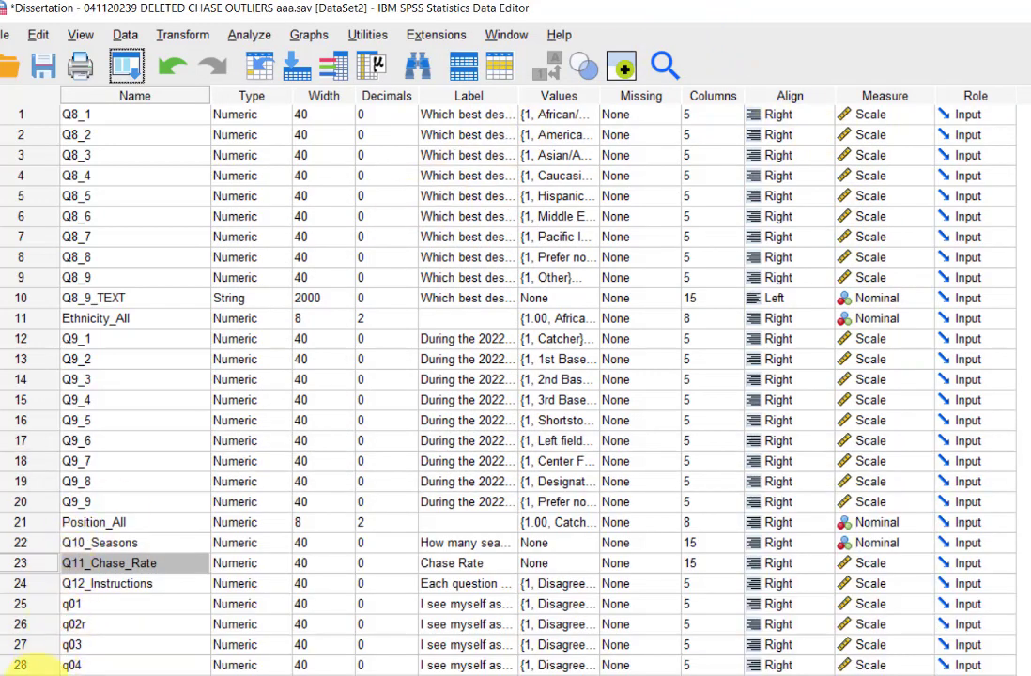
key(ctrl+t)
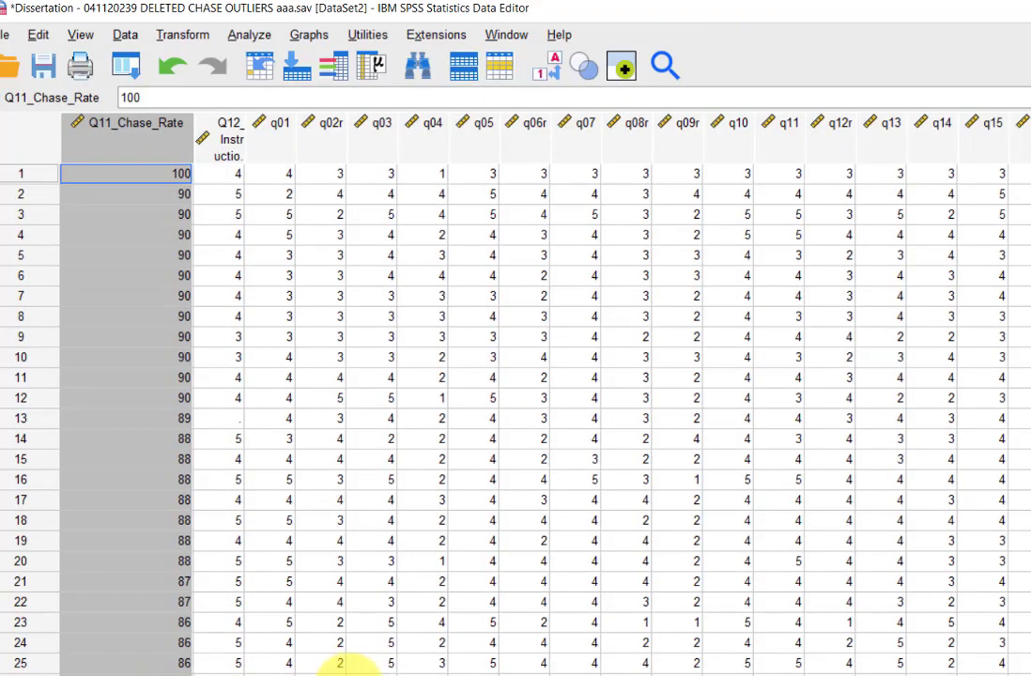
drag(299, 669, 997, 673)
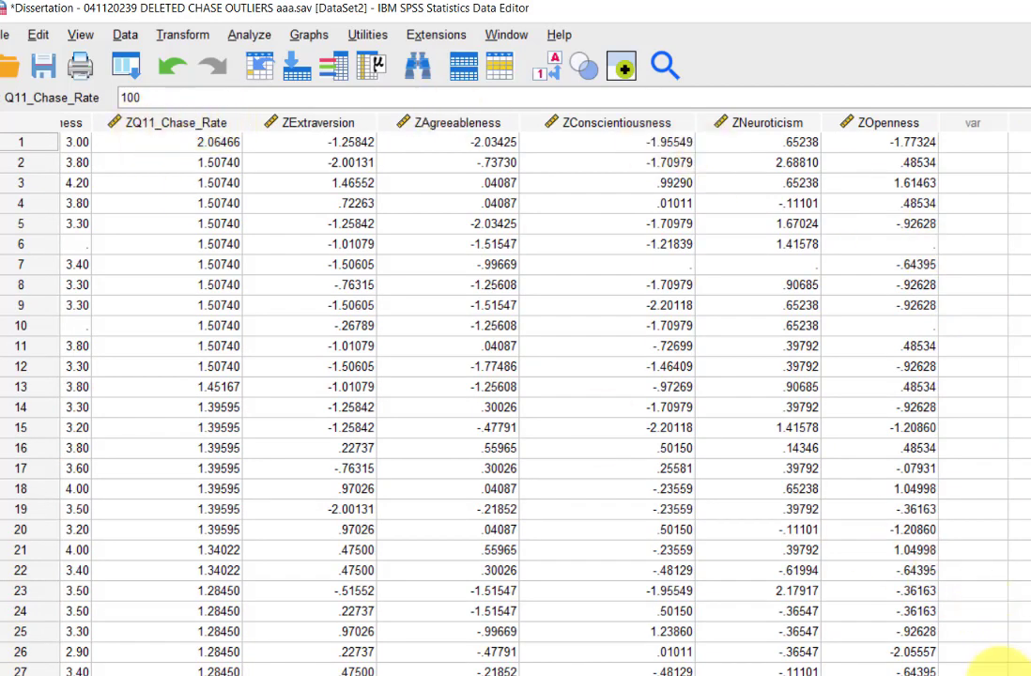
drag(1001, 669, 979, 669)
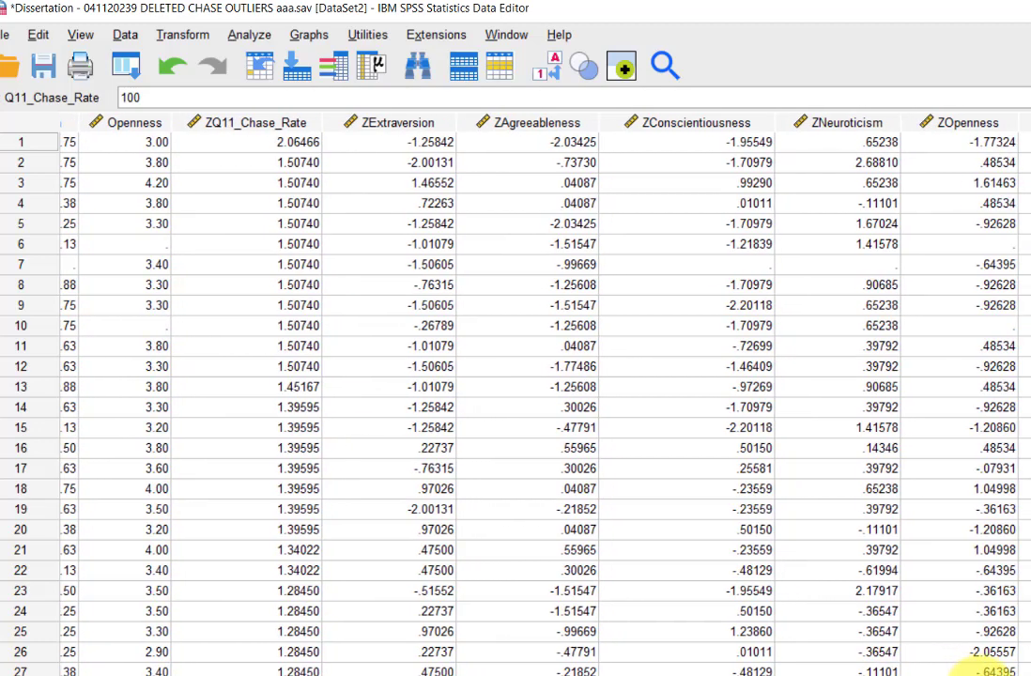
- Sort cases descending by ZQ11_Chase_Rate so 2.06466 is in row 1
right_click(247, 129)
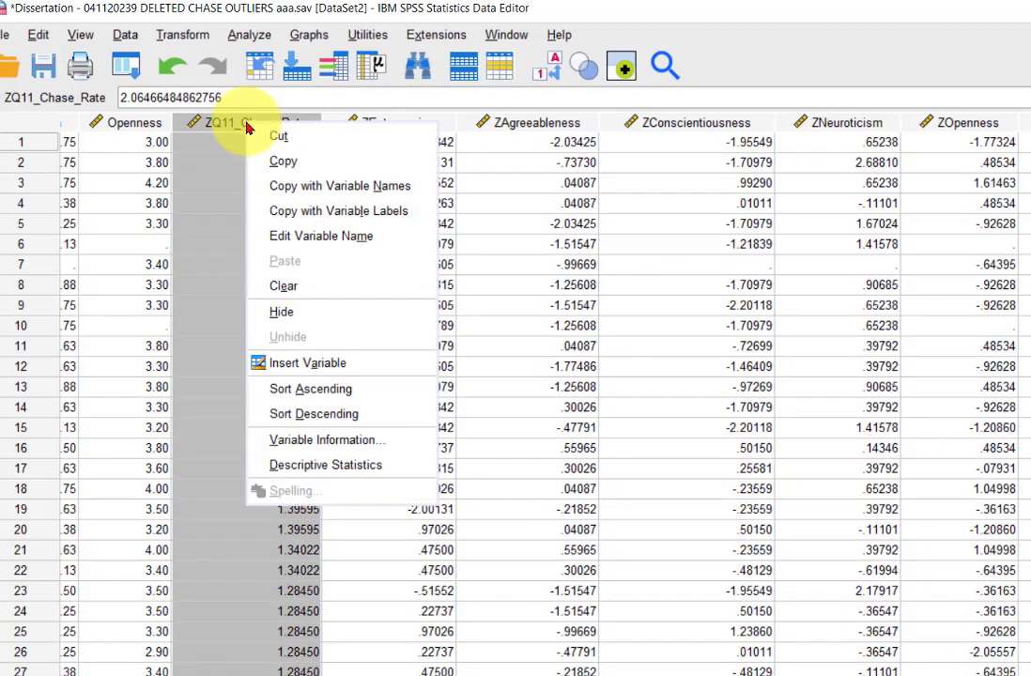
click(274, 414)
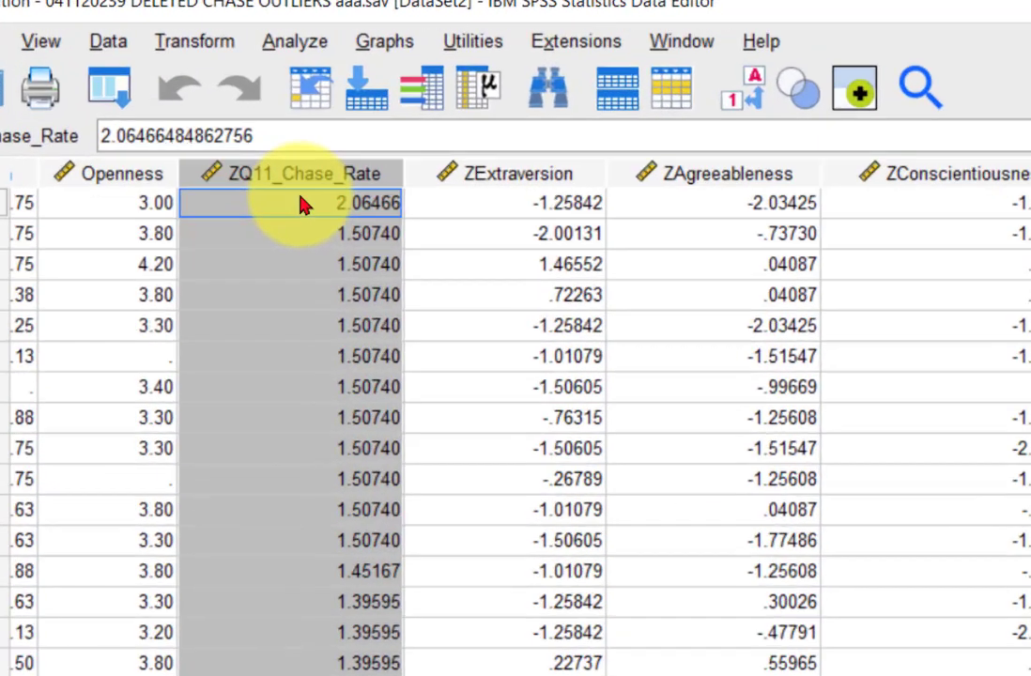
click(300, 205)
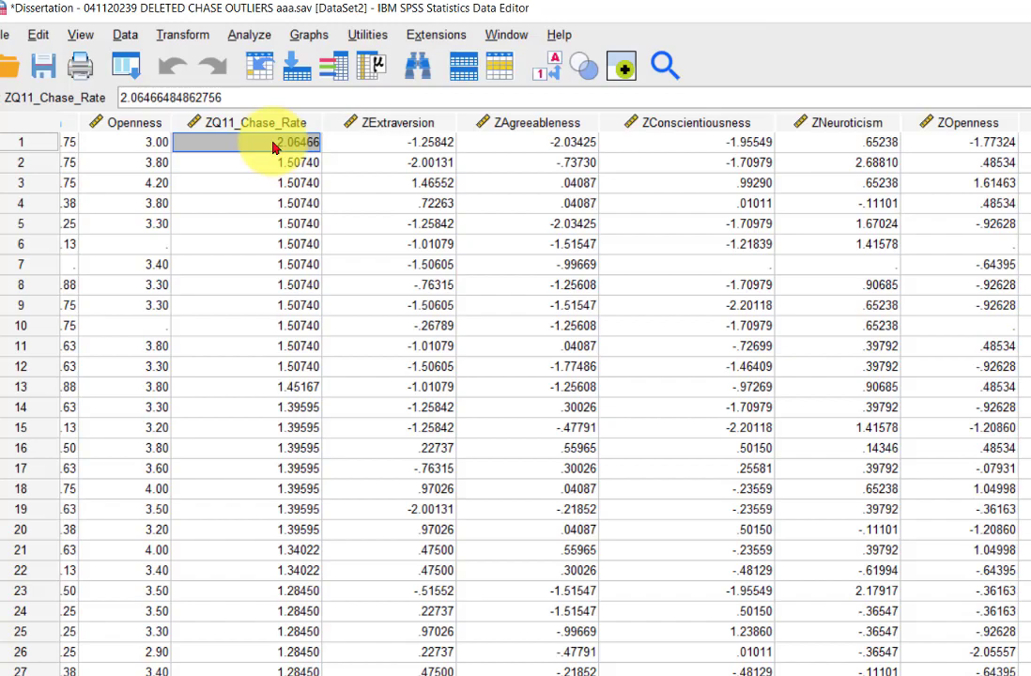
- Scroll the sorted ZQ11_Chase_Rate values down to -3.50797 at row 2640 and back up
scroll(242, 173, down, 14)
scroll(264, 243, down, 20)
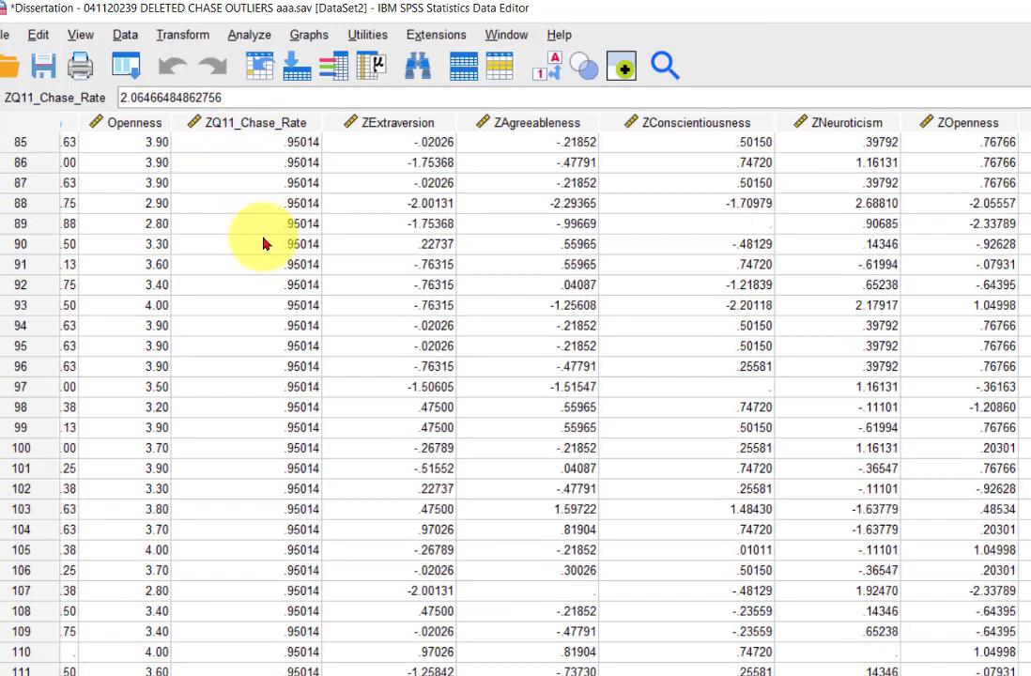
scroll(264, 244, down, 7)
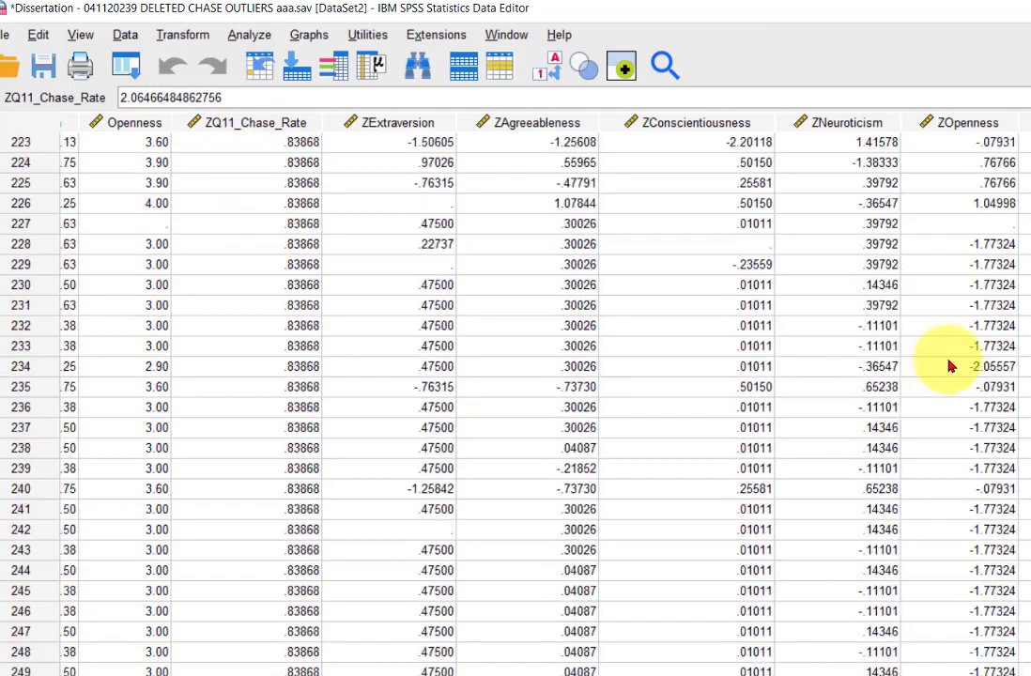
scroll(443, 394, down, 20)
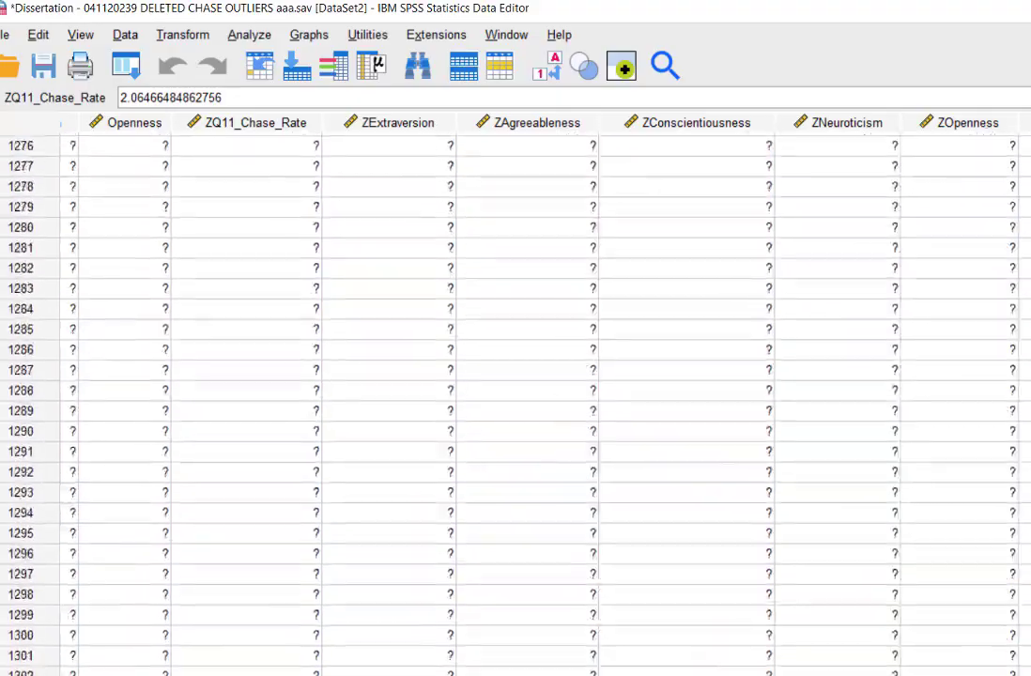
scroll(442, 394, down, 20)
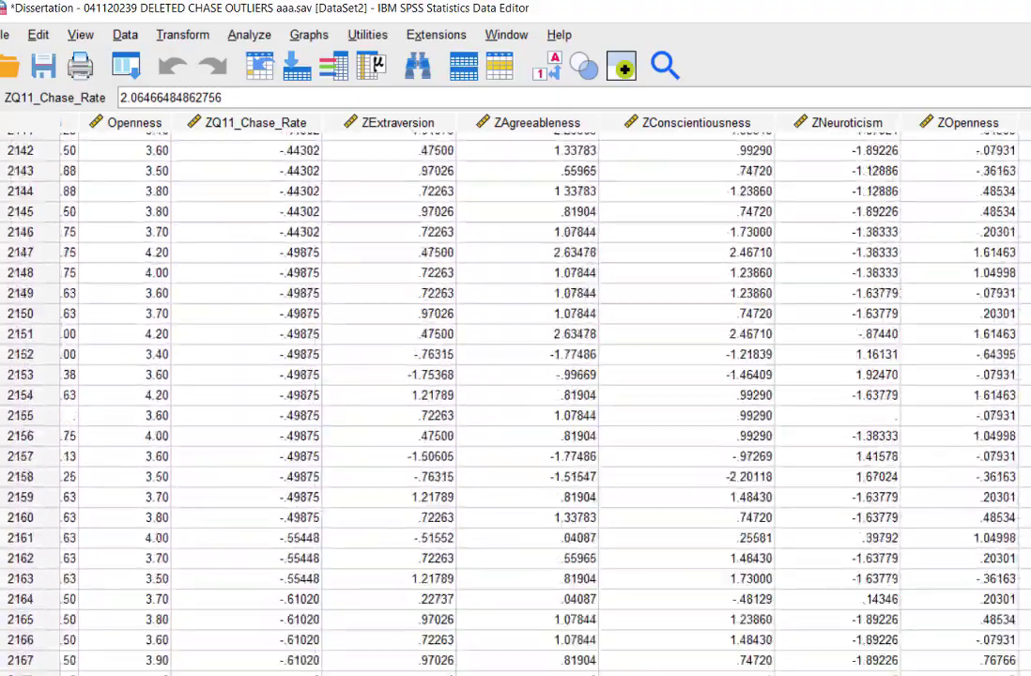
scroll(443, 395, down, 20)
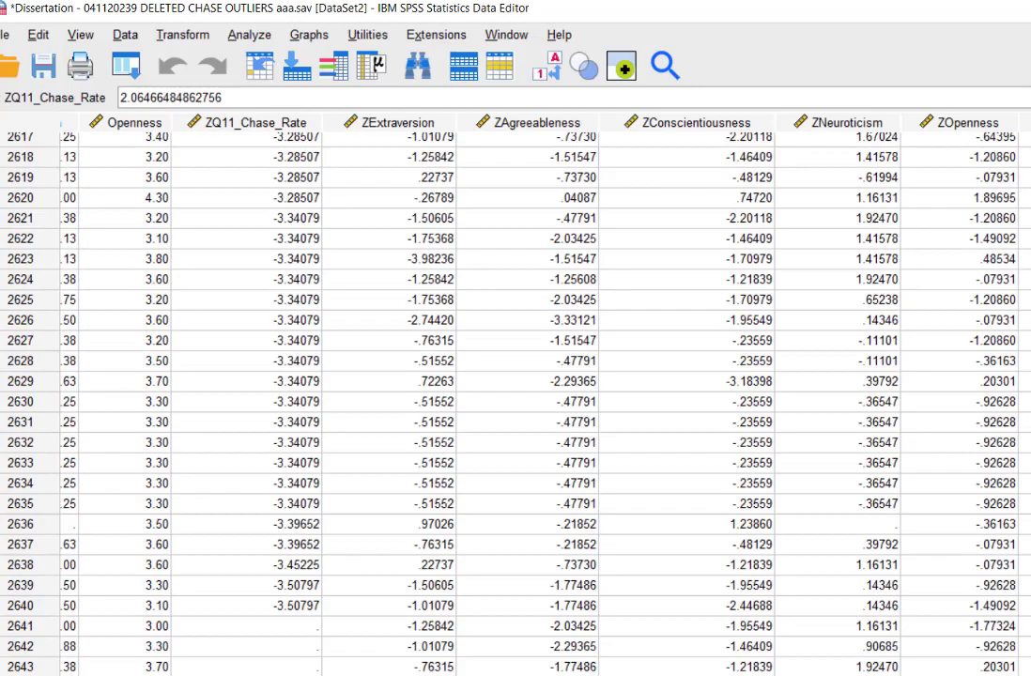
scroll(442, 395, up, 20)
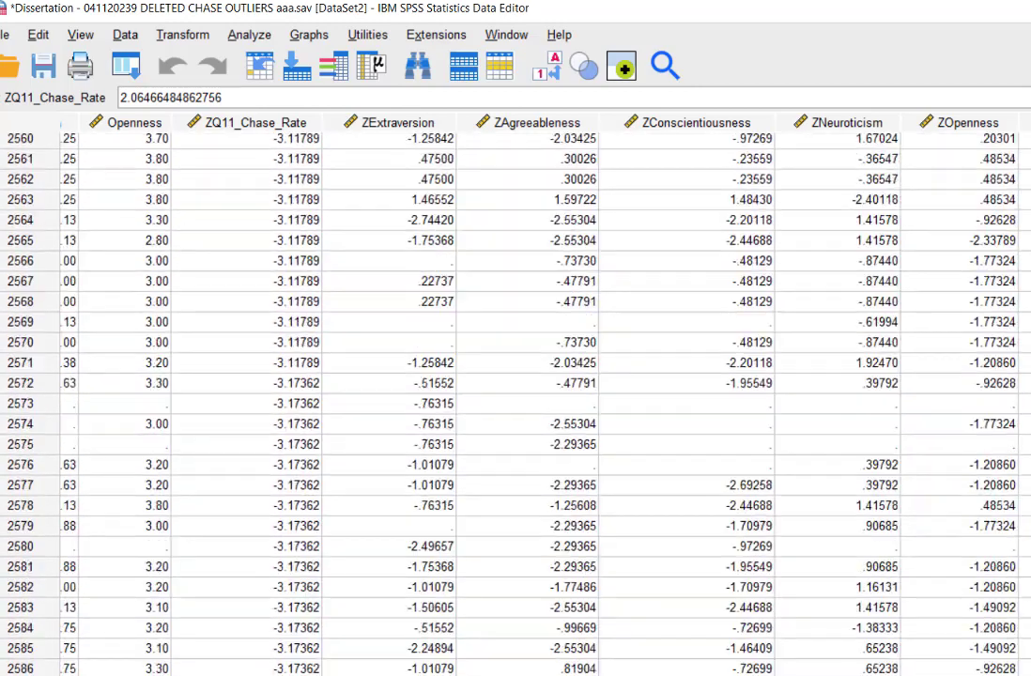
scroll(442, 395, up, 20)
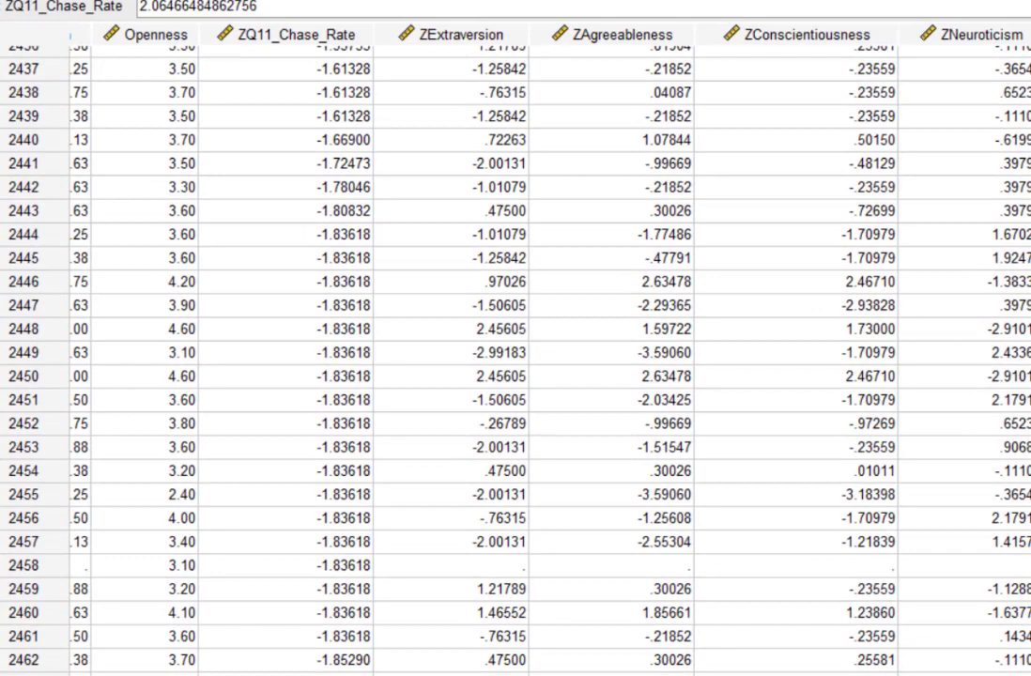
scroll(424, 224, down, 6)
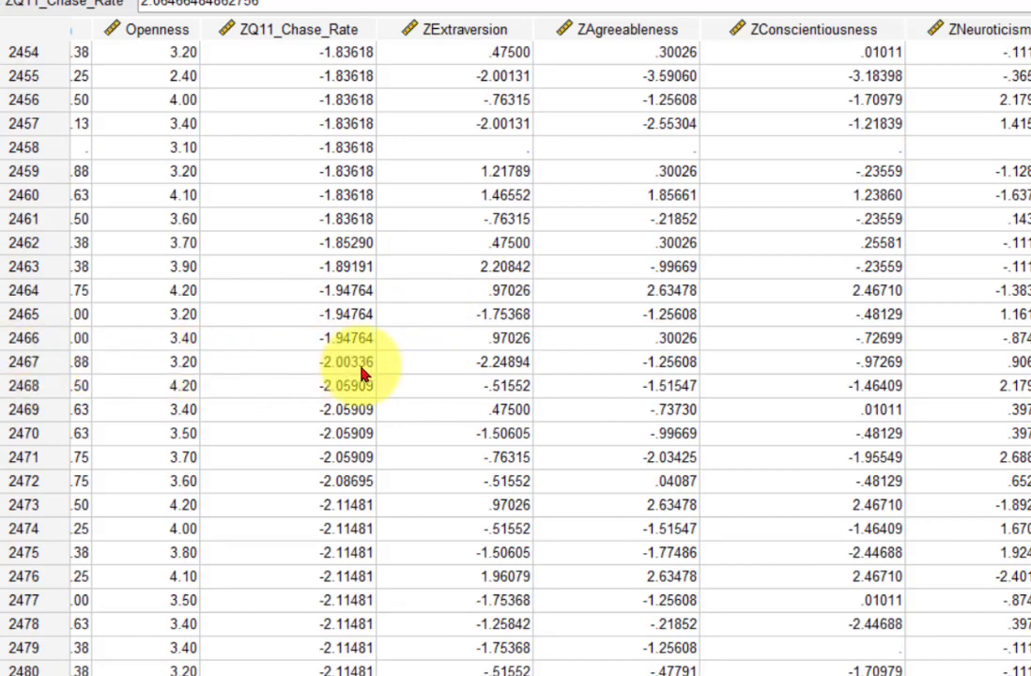
scroll(362, 373, down, 20)
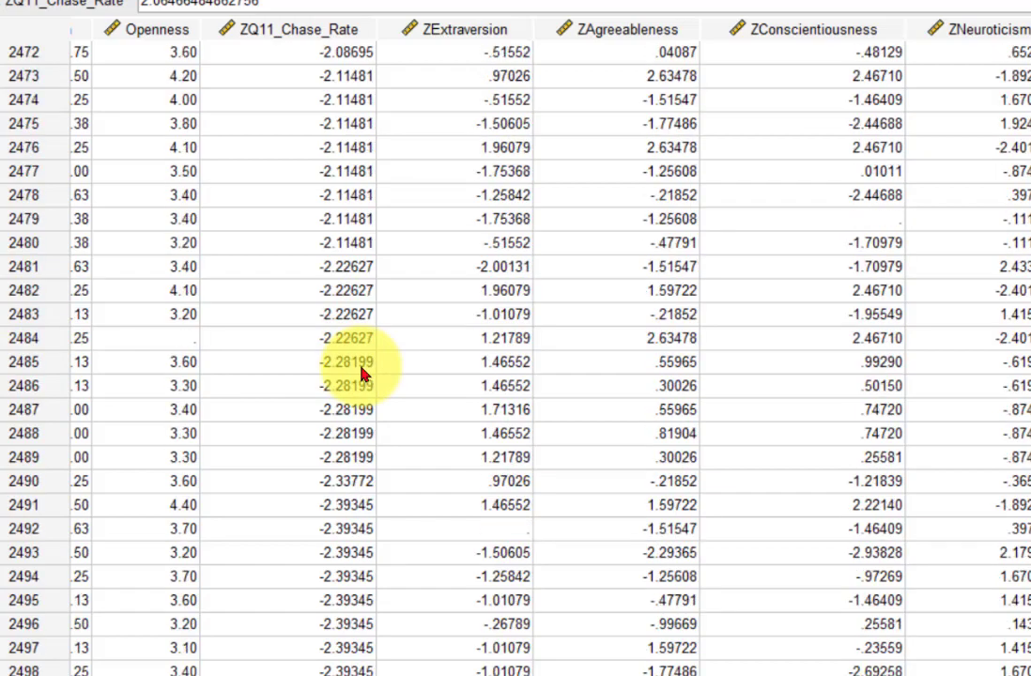
scroll(362, 374, down, 20)
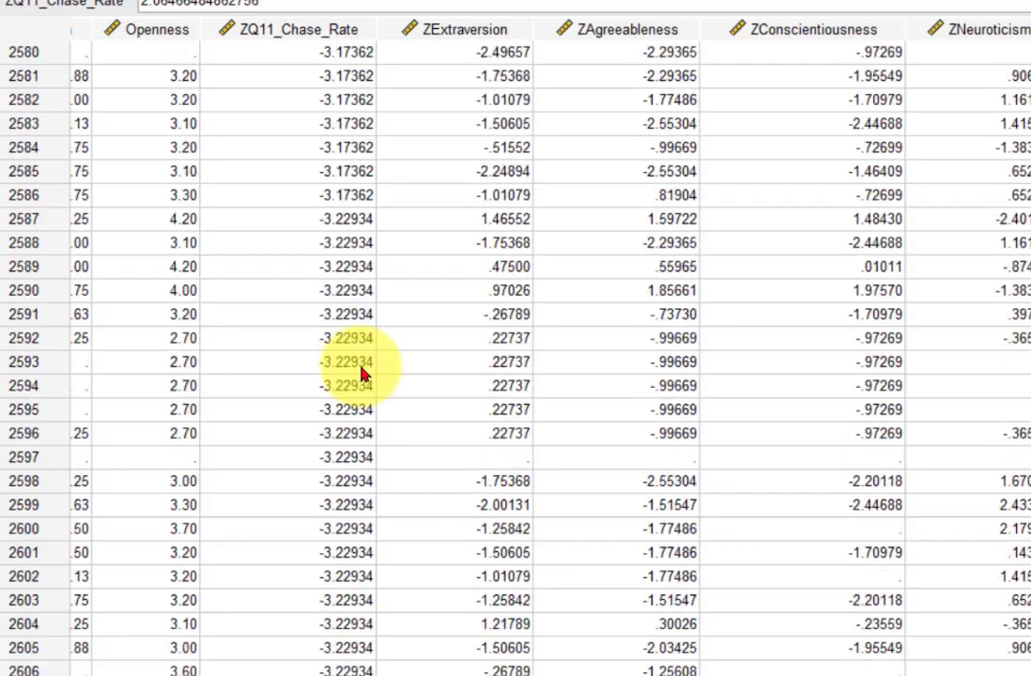
scroll(364, 374, down, 1)
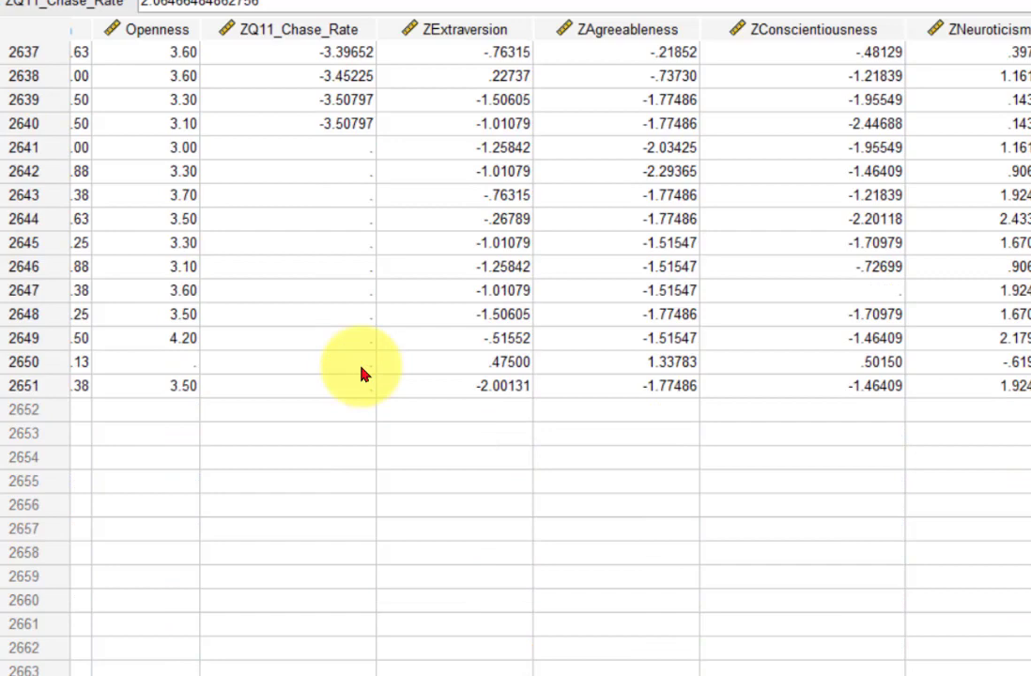
scroll(362, 281, up, 2)
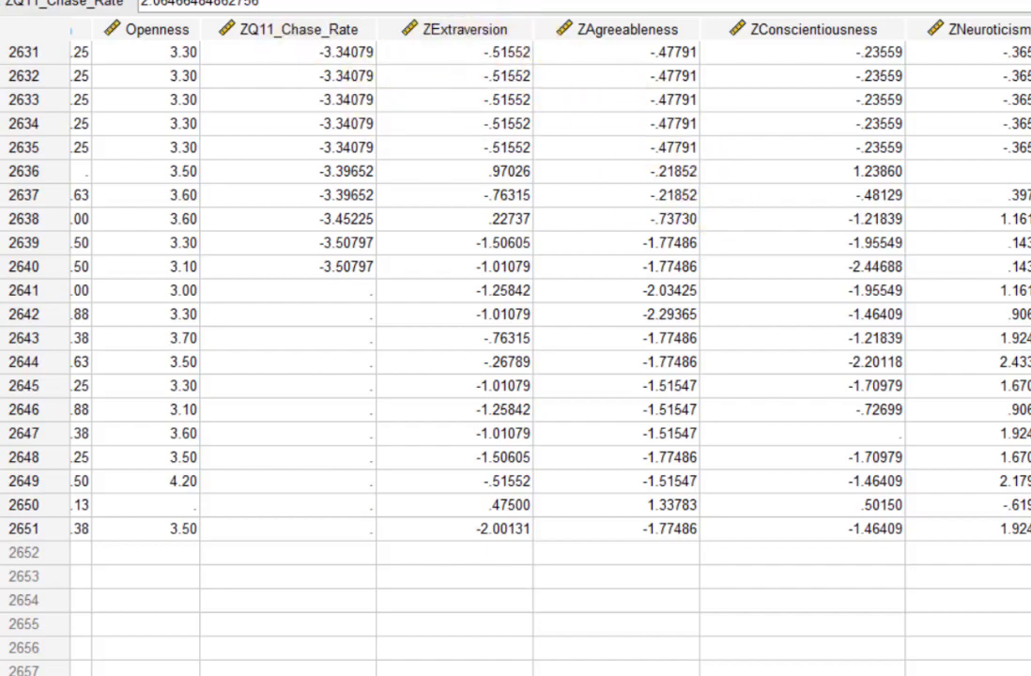
scroll(516, 357, up, 20)
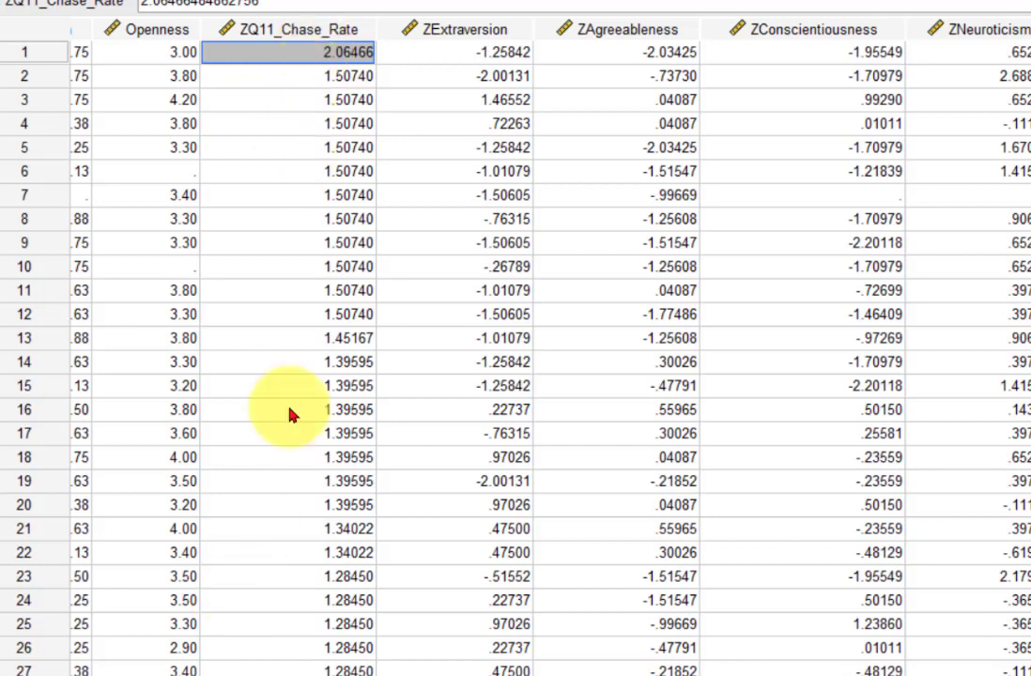
- Sort cases descending by ZExtraversion, putting 2.45605 first
click(444, 36)
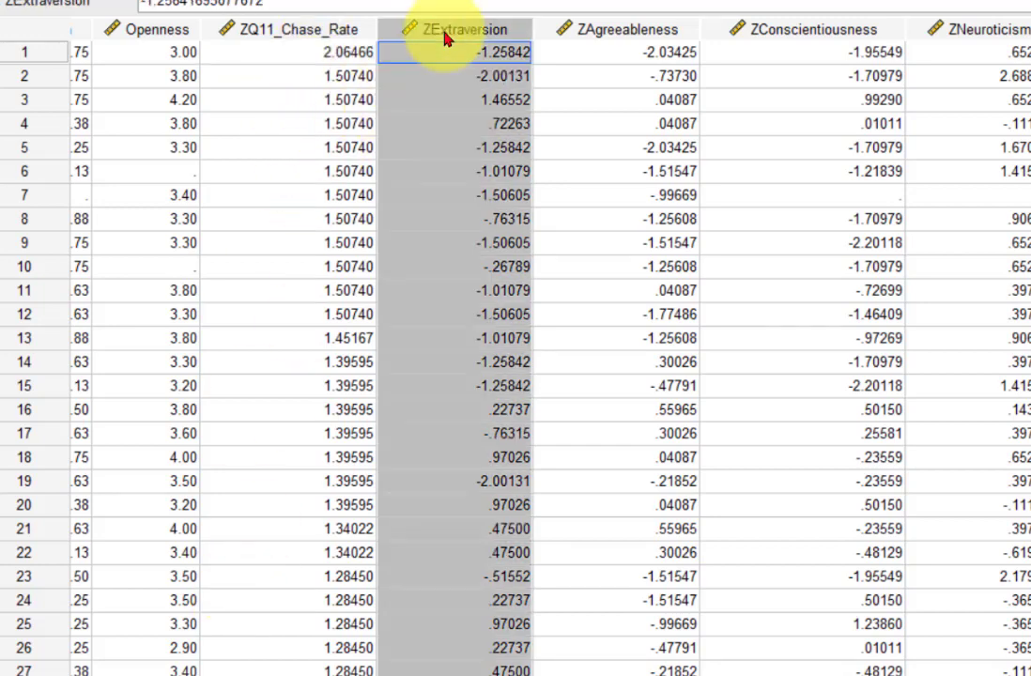
right_click(446, 38)
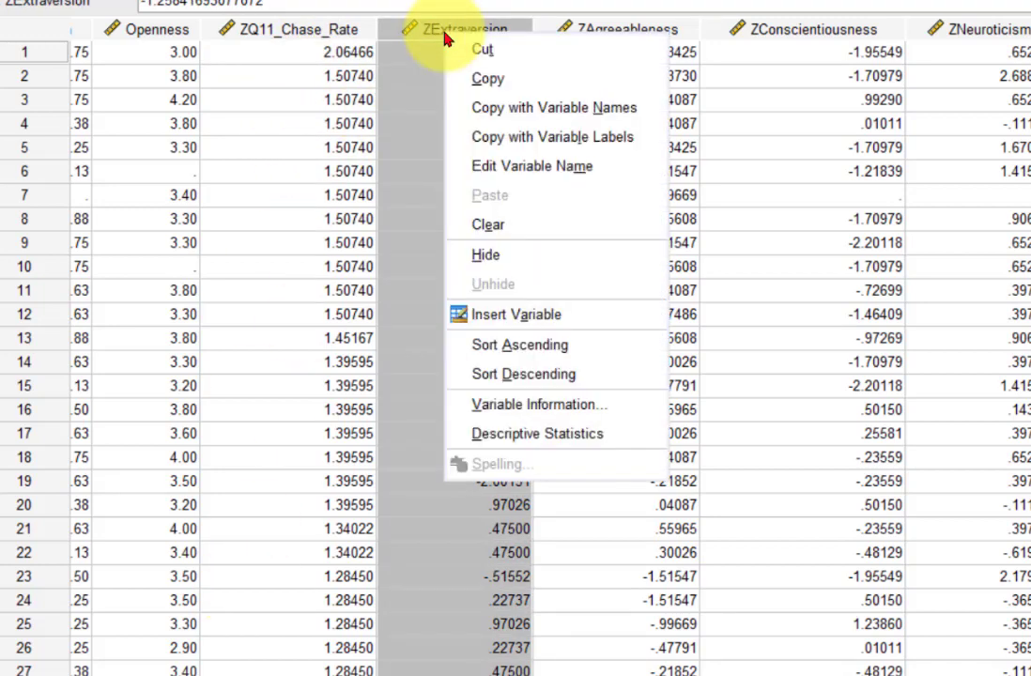
click(501, 383)
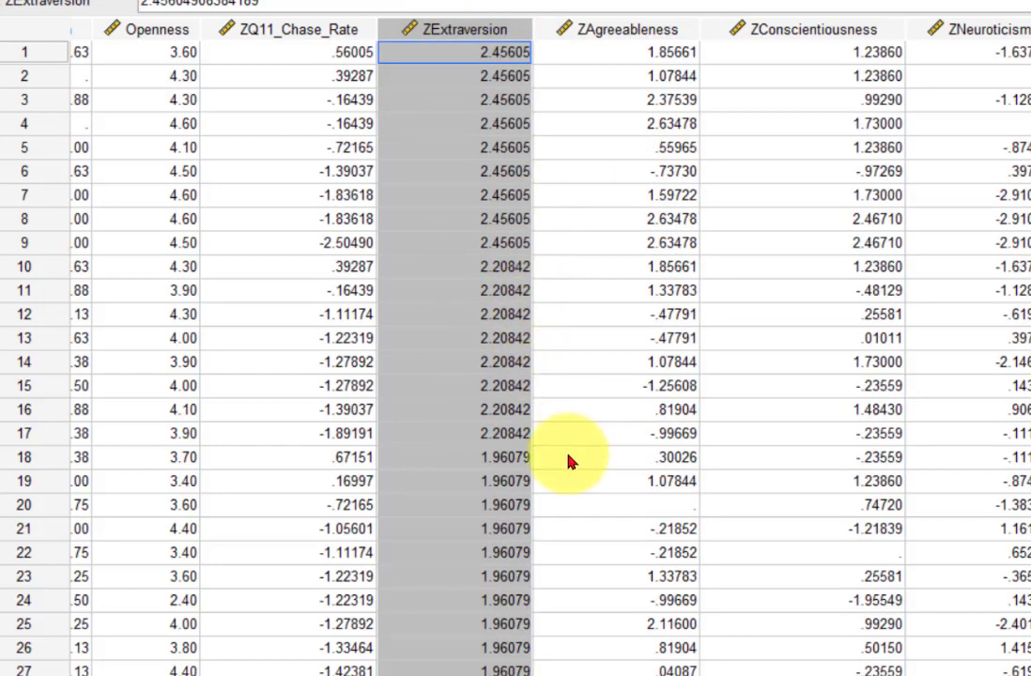
- Review ZExtraversion values beyond ±1.96, down to -2.00131, then return to the first case
scroll(538, 501, down, 3)
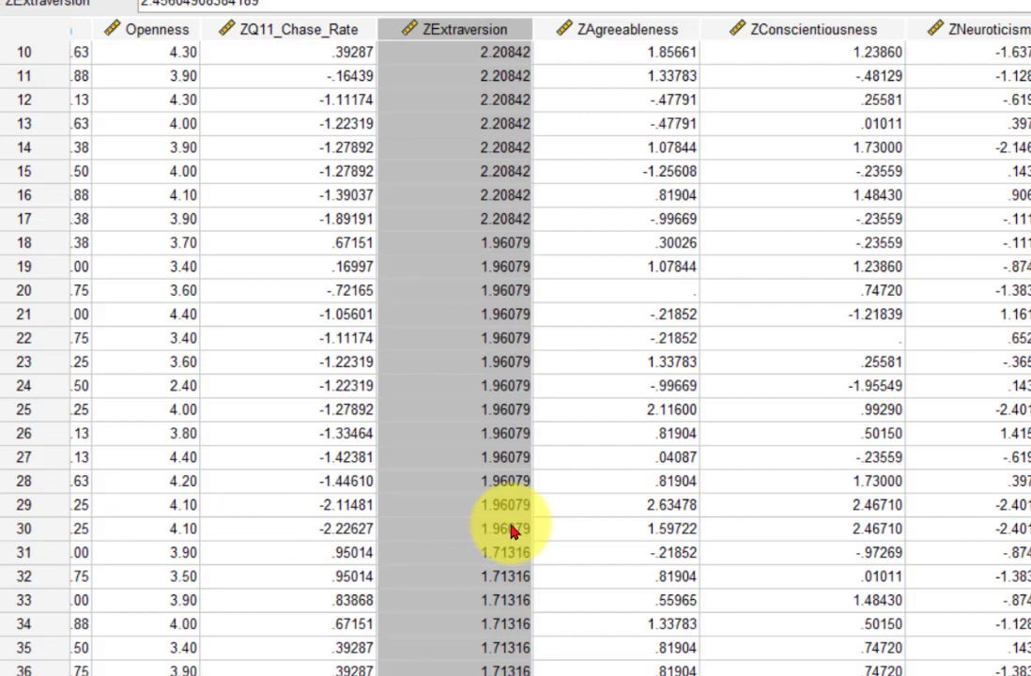
scroll(472, 329, down, 13)
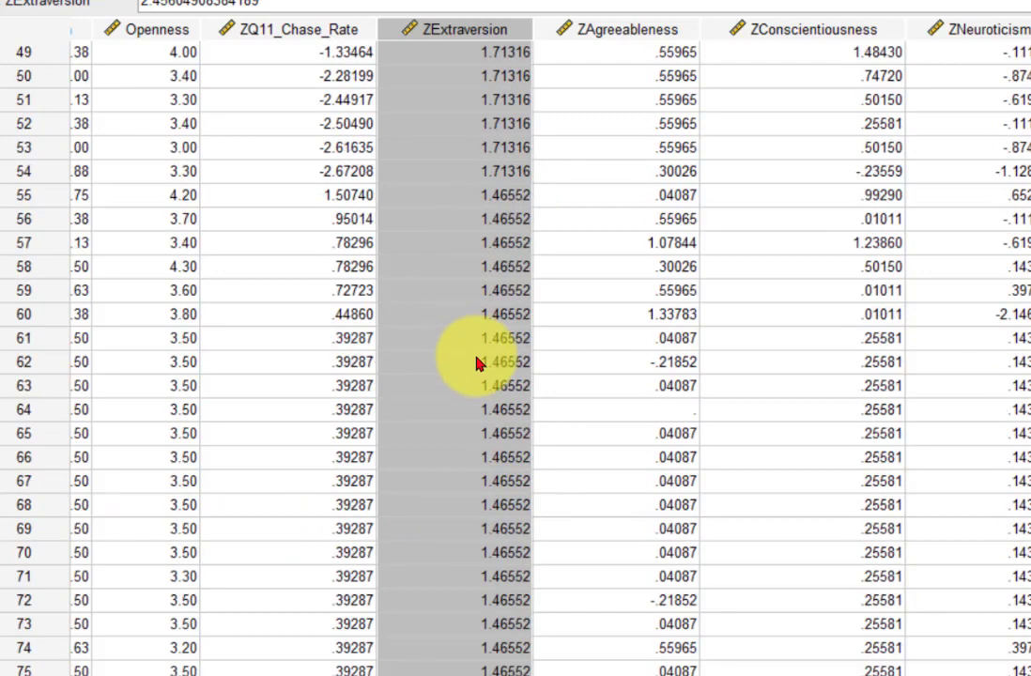
scroll(516, 357, up, 9)
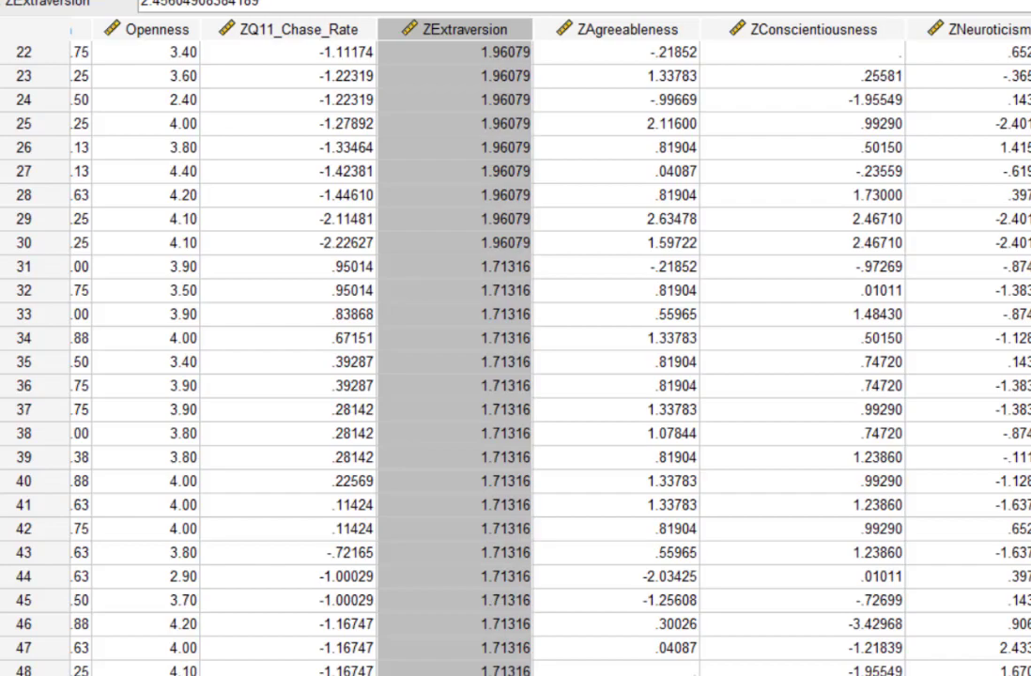
scroll(443, 355, down, 20)
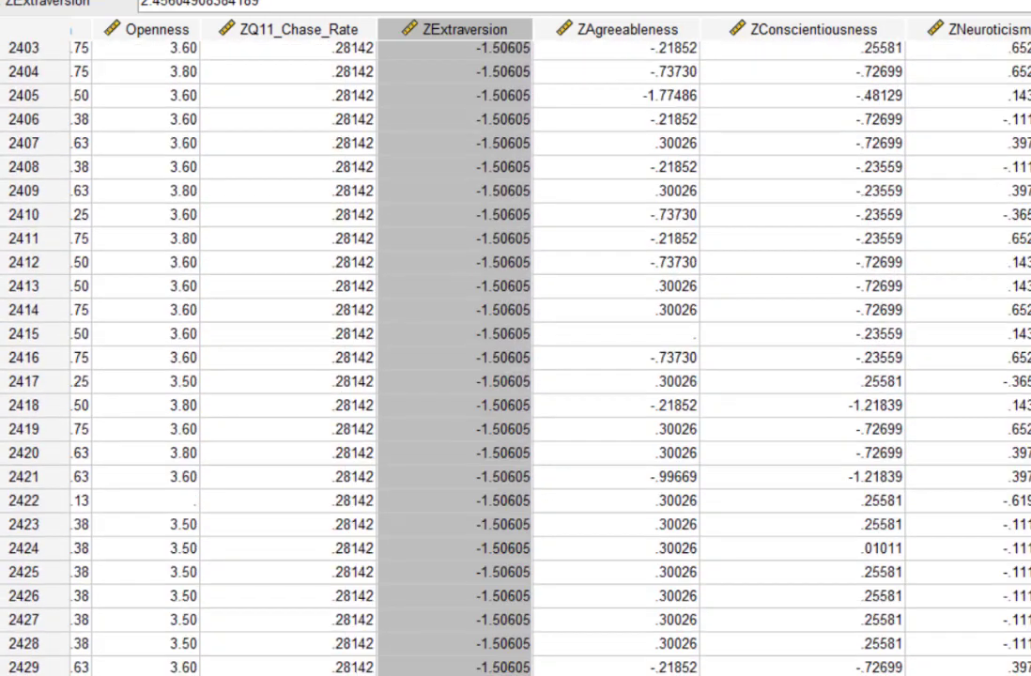
scroll(516, 357, down, 20)
scroll(515, 357, up, 20)
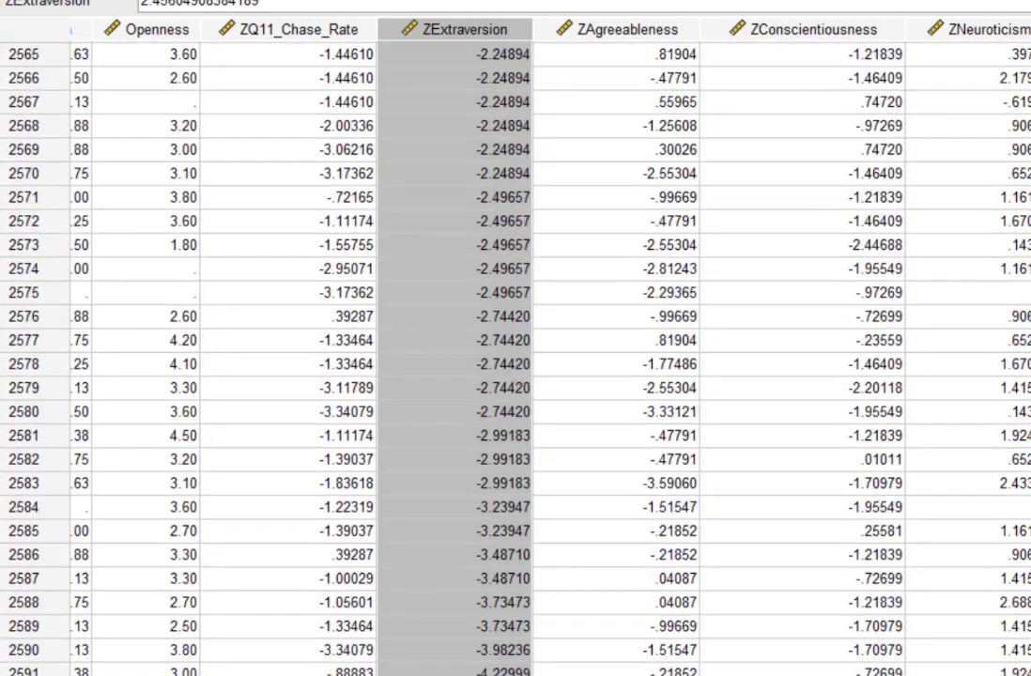
scroll(516, 289, up, 10)
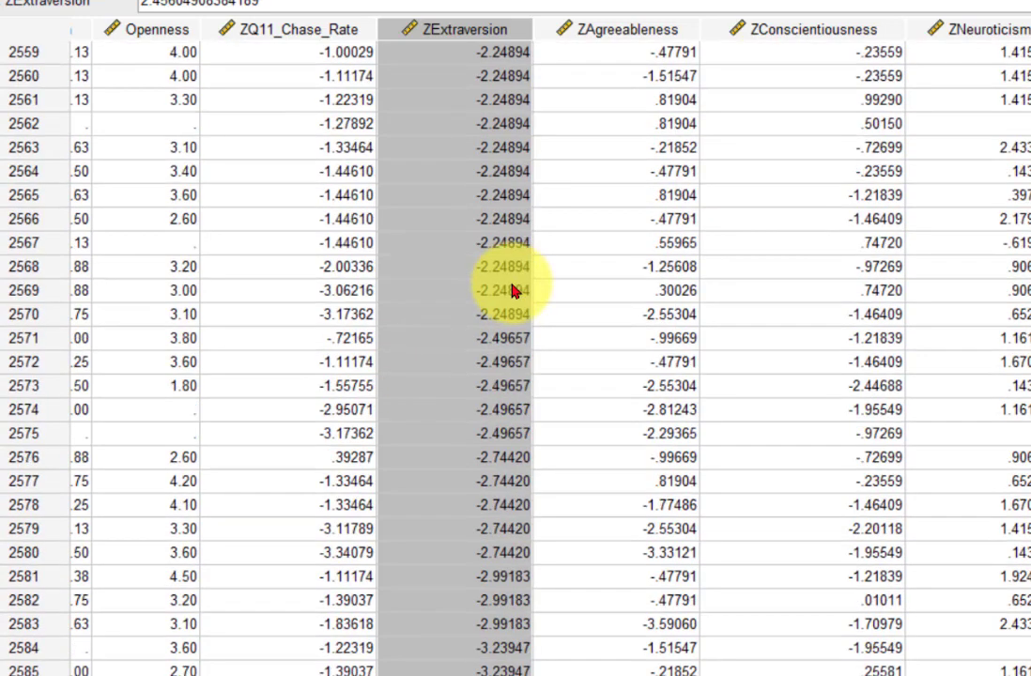
scroll(515, 292, up, 5)
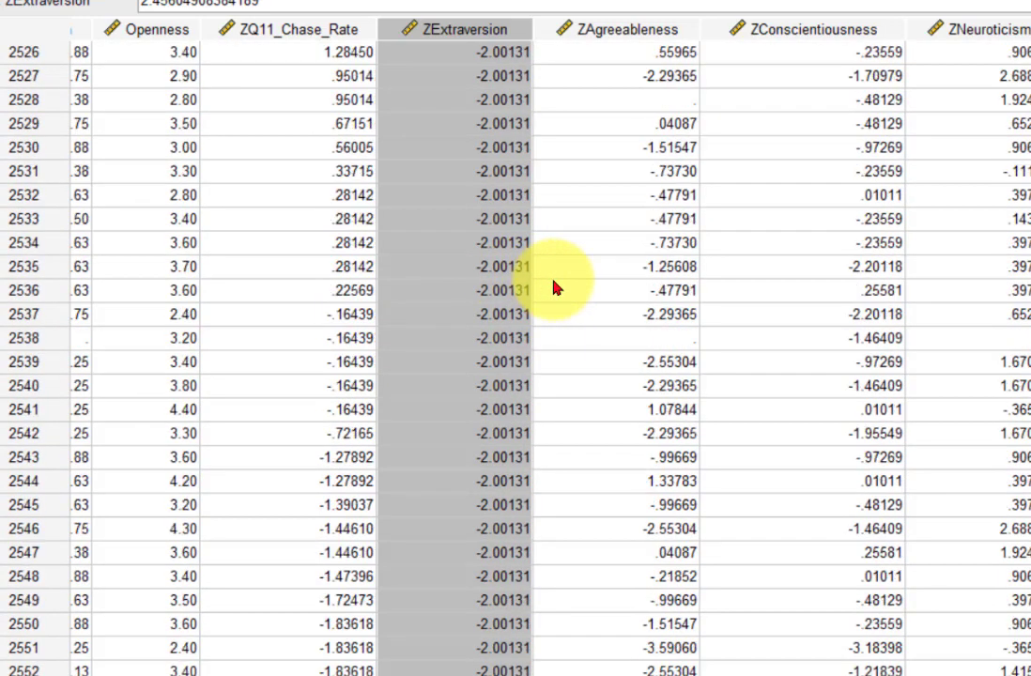
scroll(567, 315, up, 2)
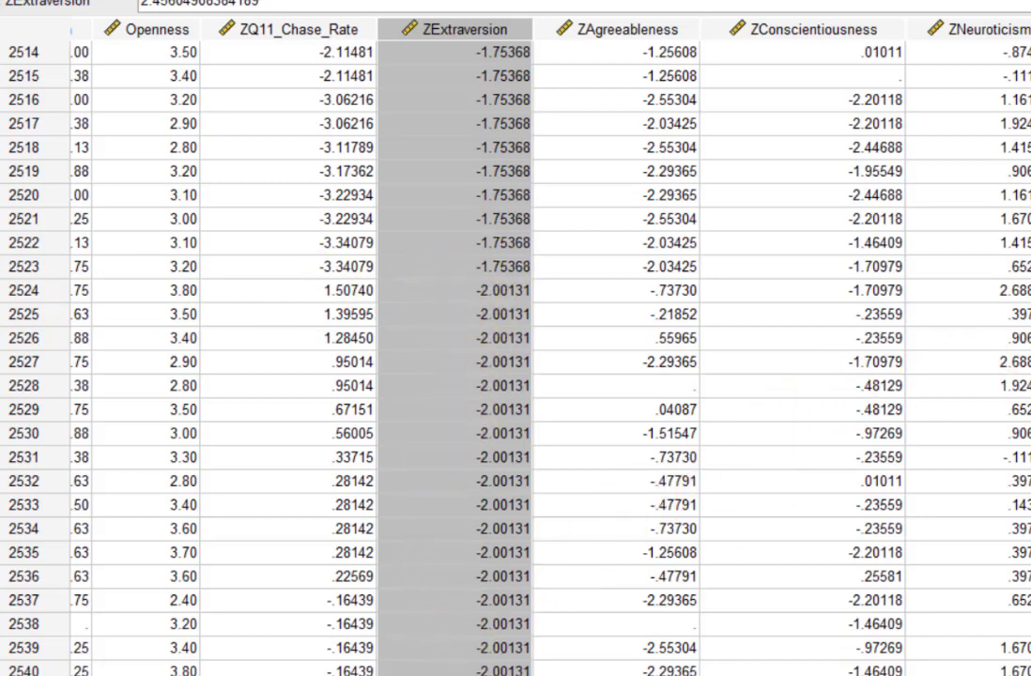
key(ctrl+Up)
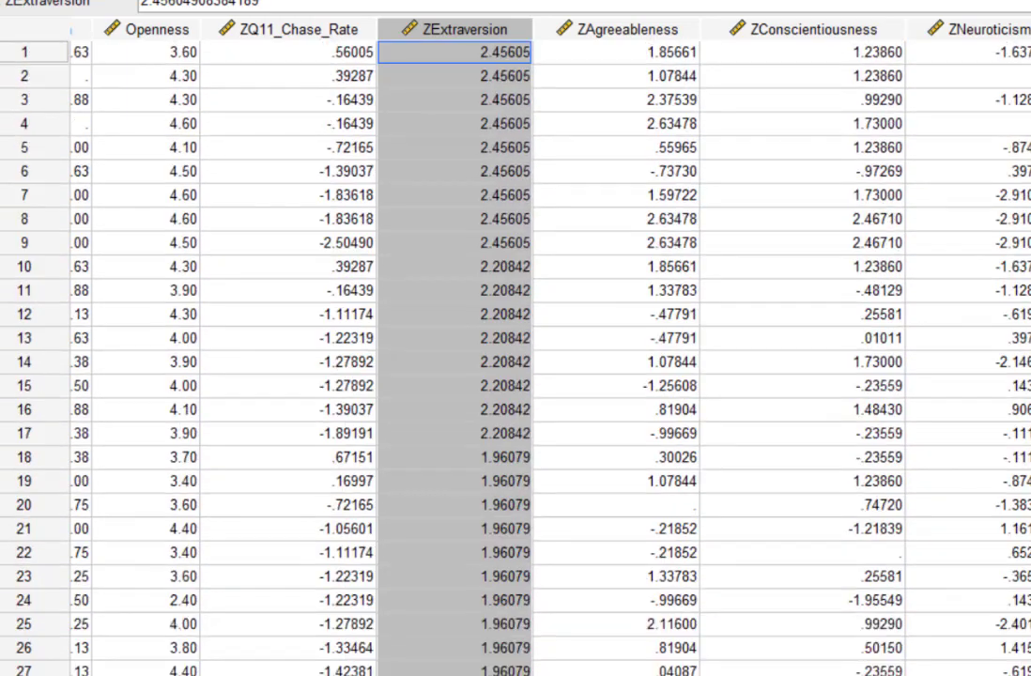
- Sort cases descending by ZAgreeableness and check the low tail, -2.03425 at row 2454 to -3.59060
right_click(615, 40)
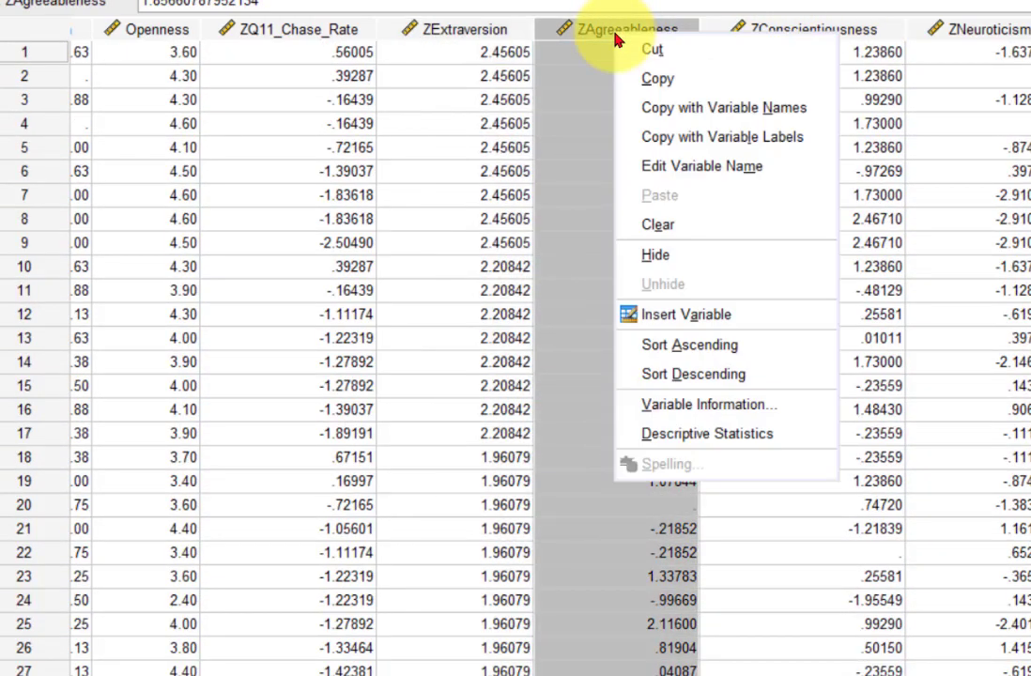
click(683, 376)
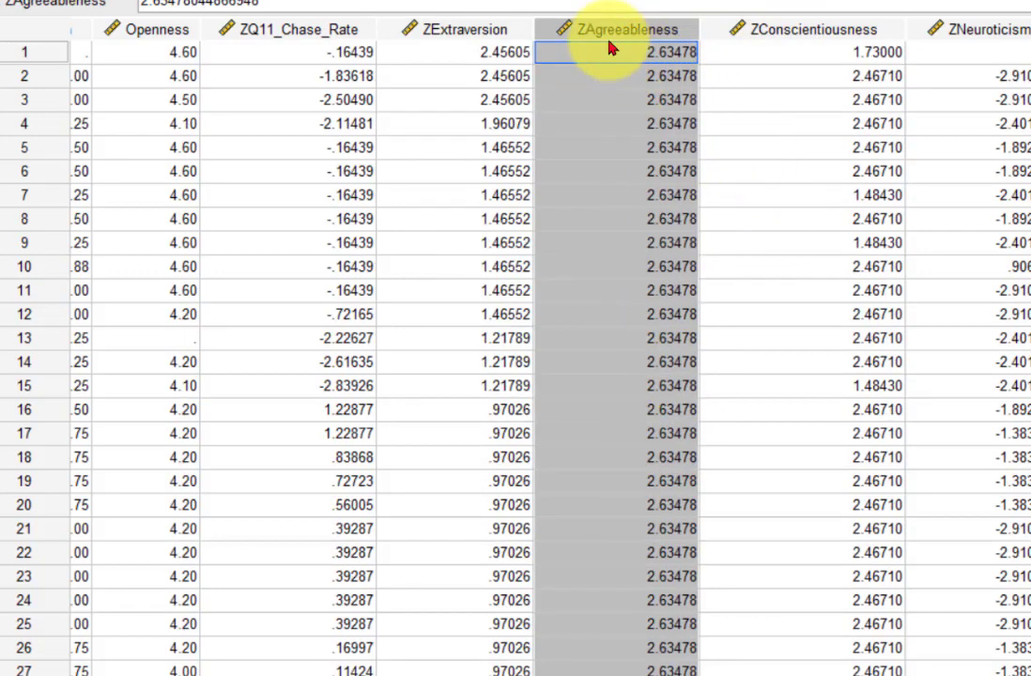
scroll(617, 133, down, 4)
scroll(637, 243, down, 20)
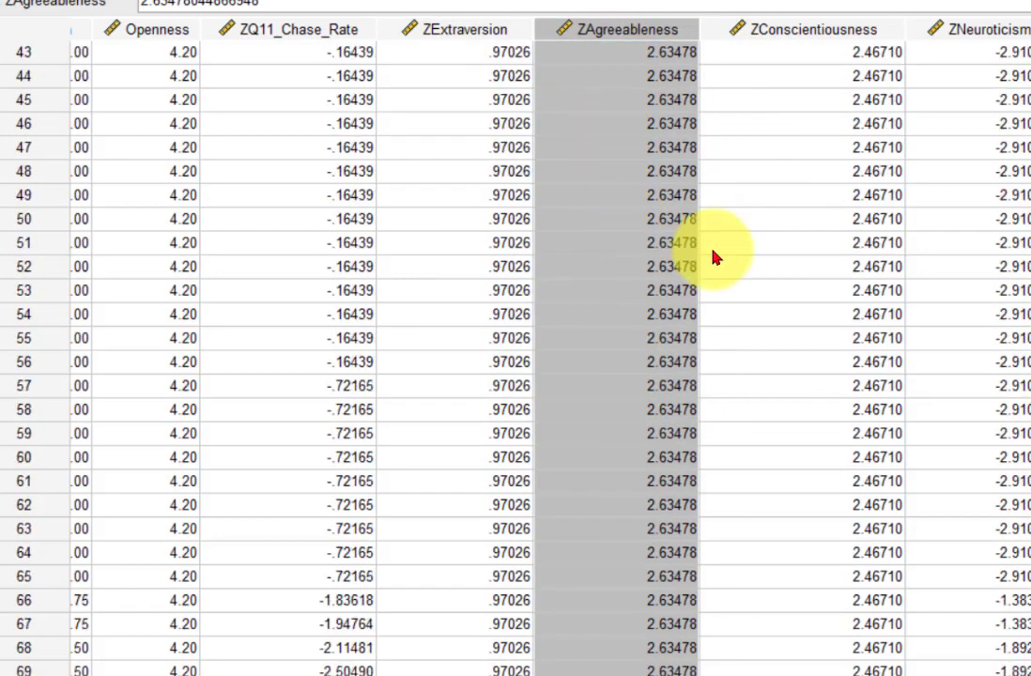
scroll(716, 255, down, 3)
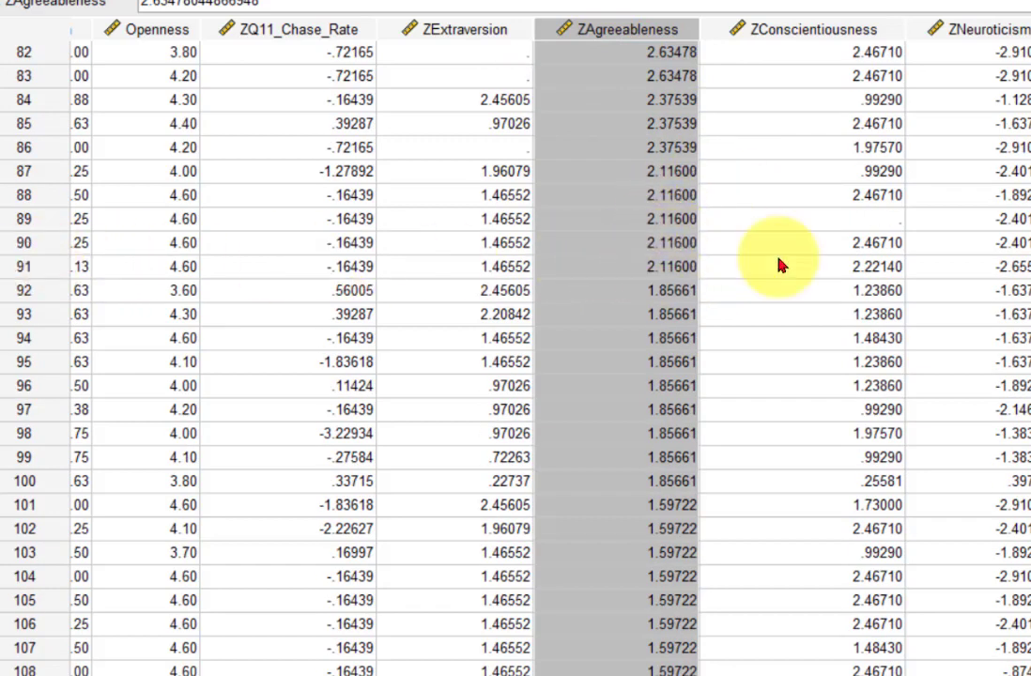
scroll(443, 353, down, 20)
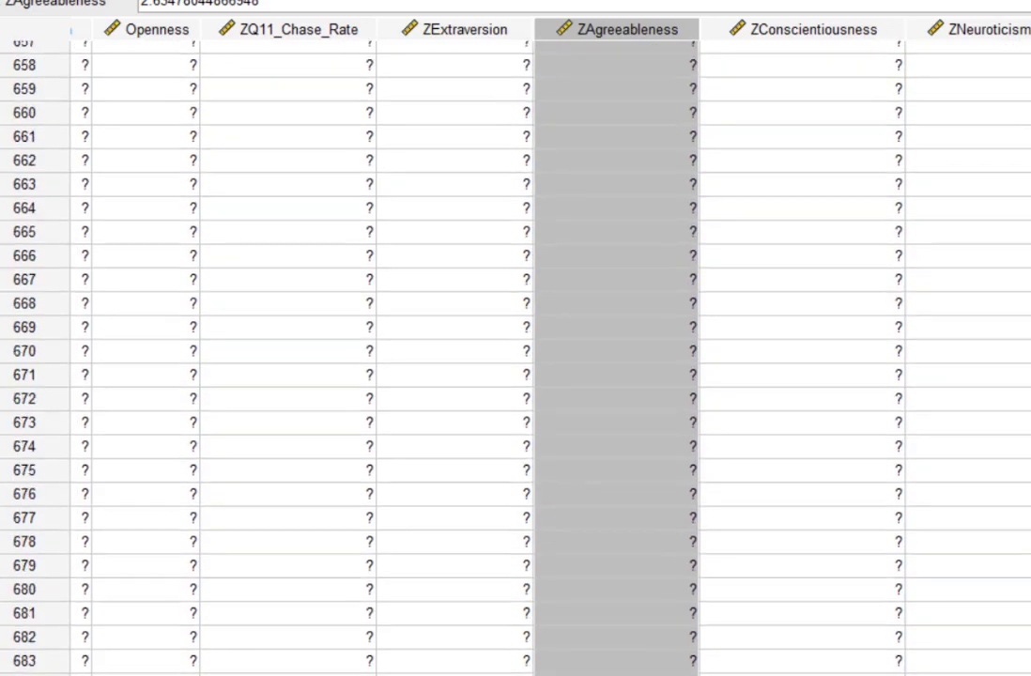
scroll(442, 353, down, 15)
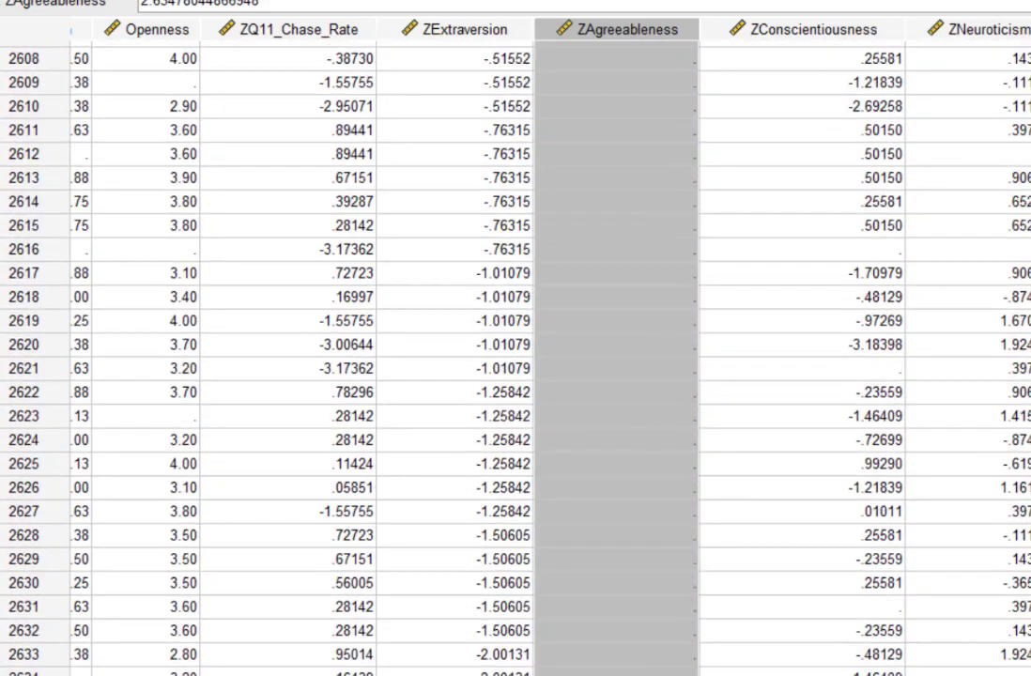
scroll(442, 353, up, 14)
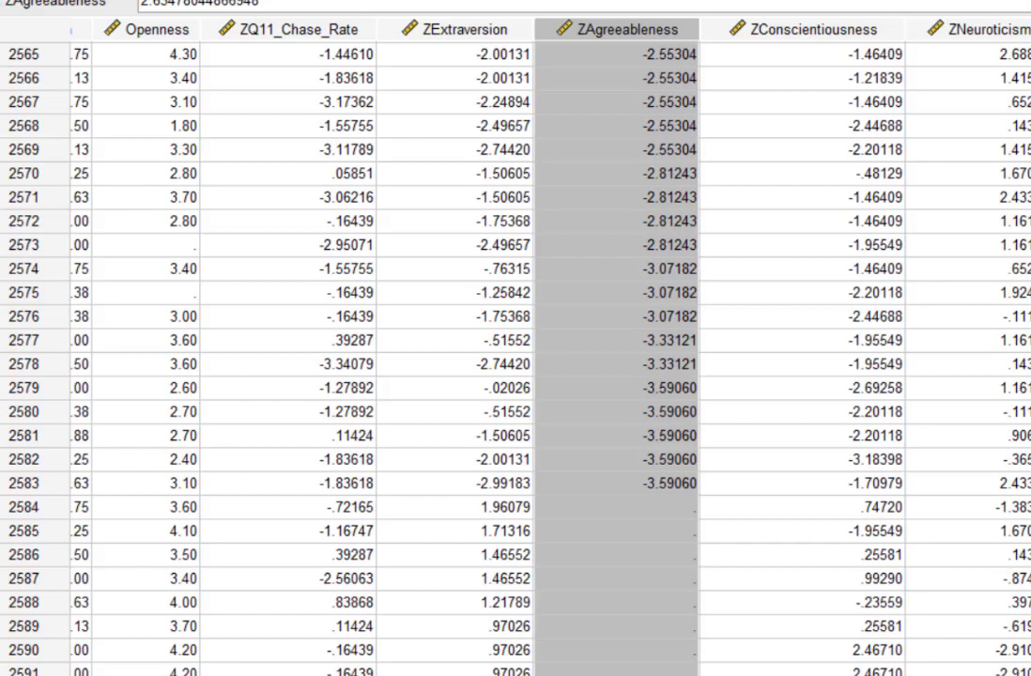
scroll(516, 348, up, 20)
scroll(516, 348, up, 13)
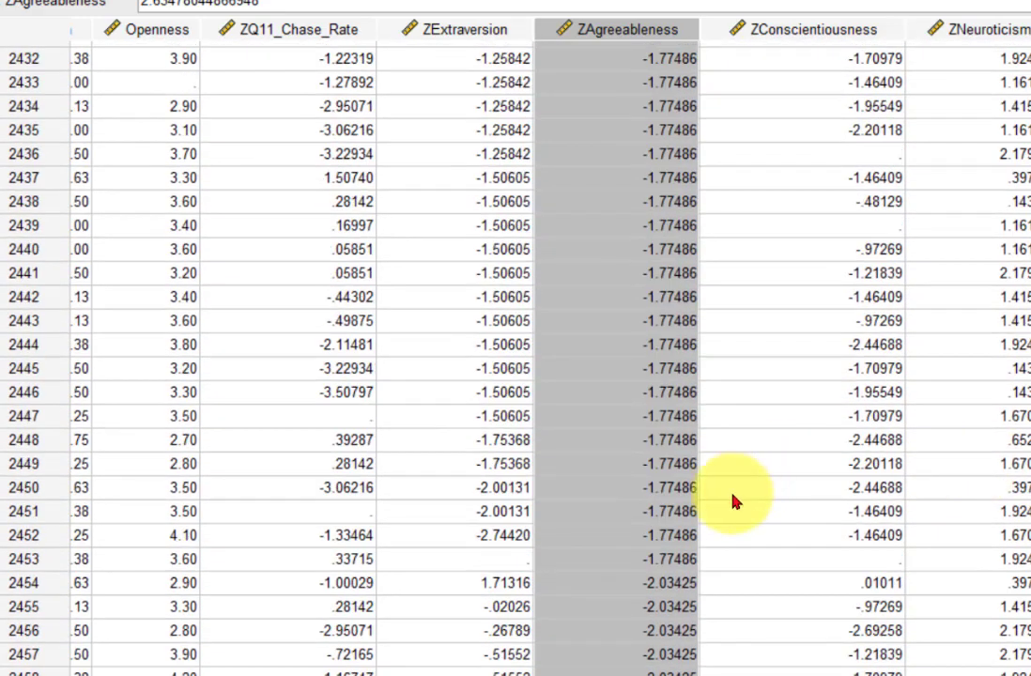
scroll(723, 580, down, 4)
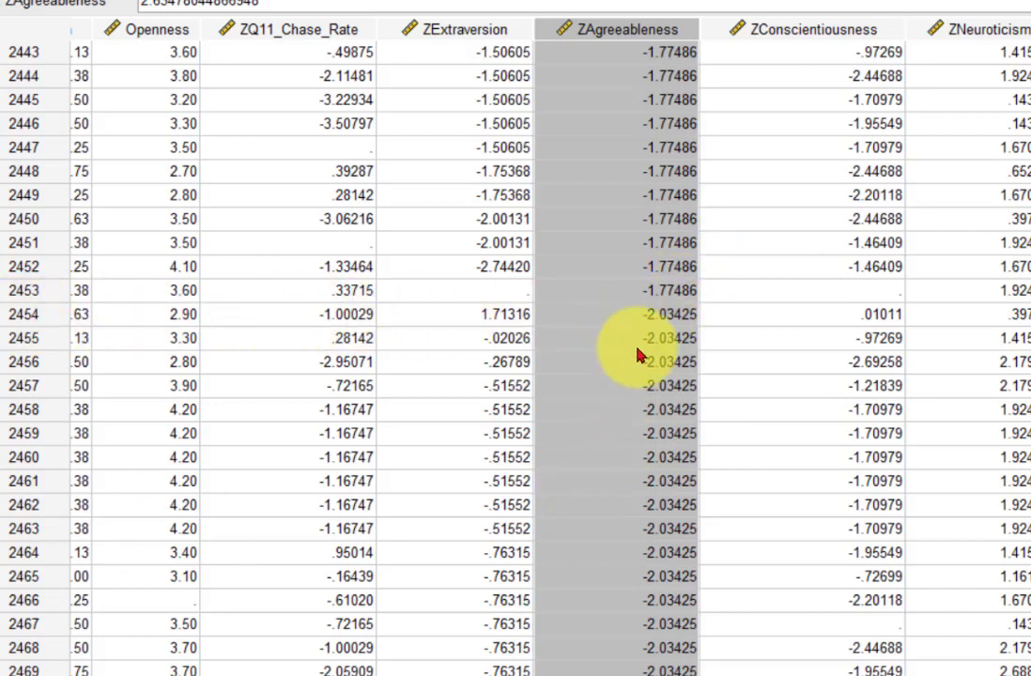
scroll(640, 294, down, 8)
scroll(635, 357, down, 20)
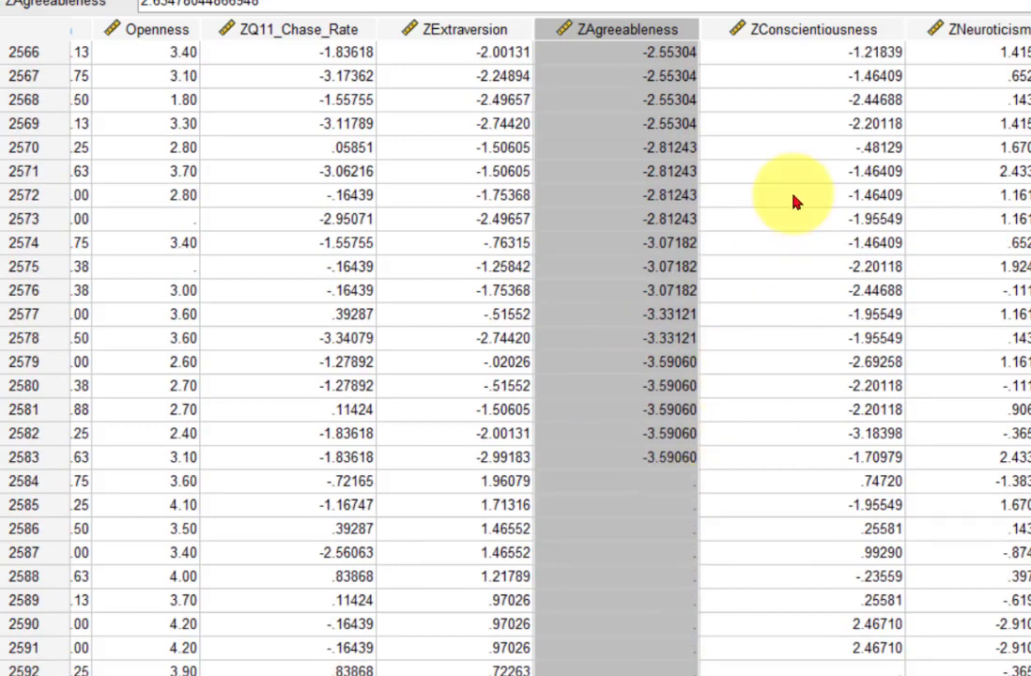
right_click(773, 31)
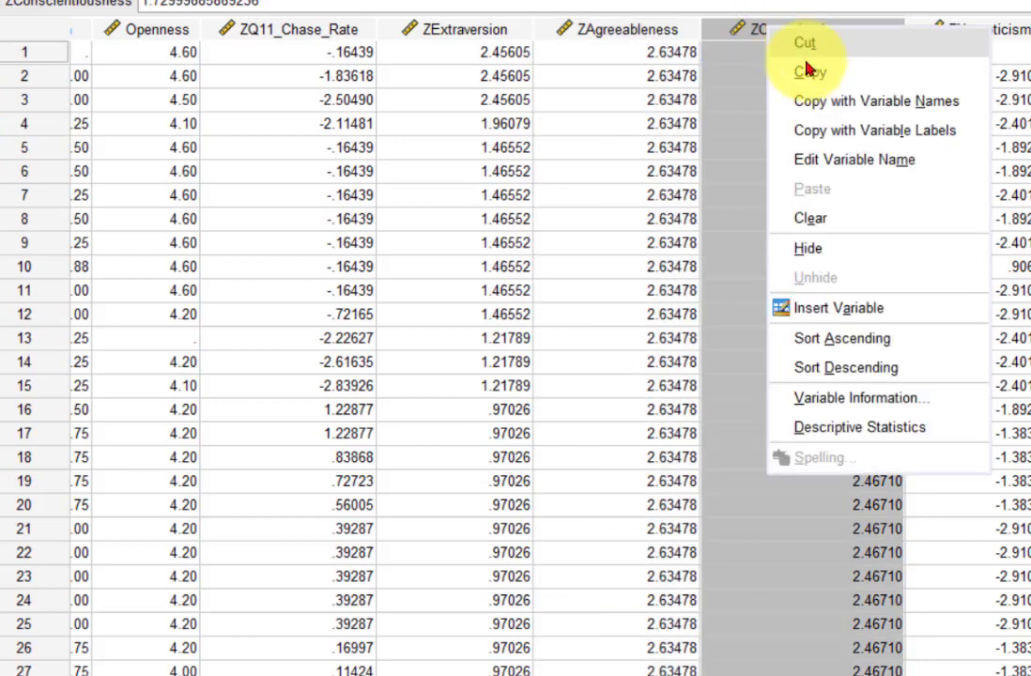
click(799, 368)
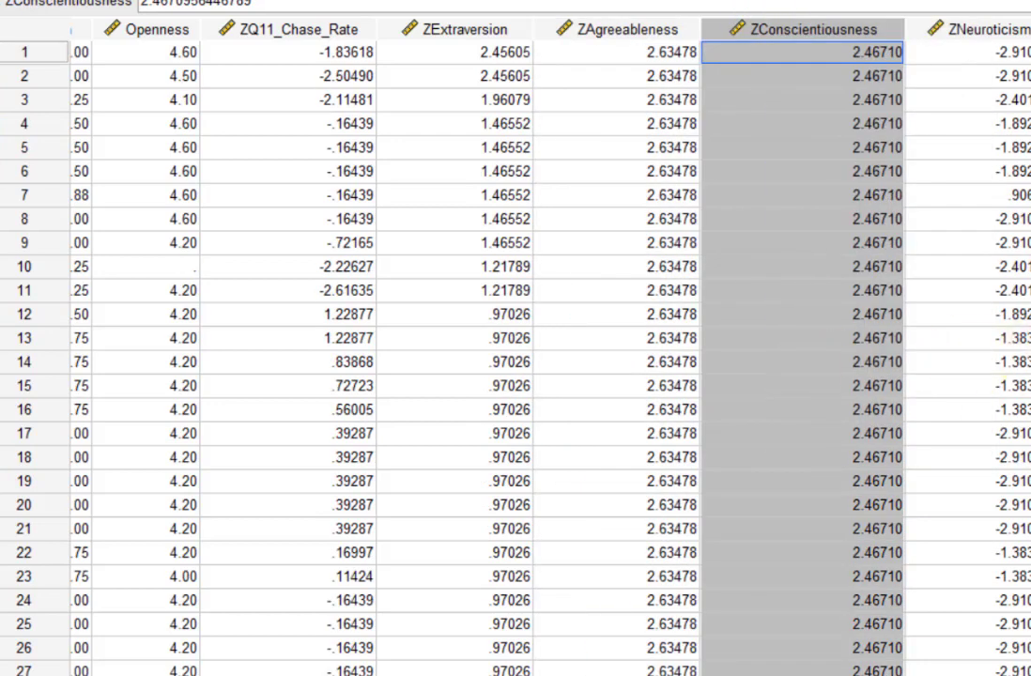
scroll(822, 61, down, 10)
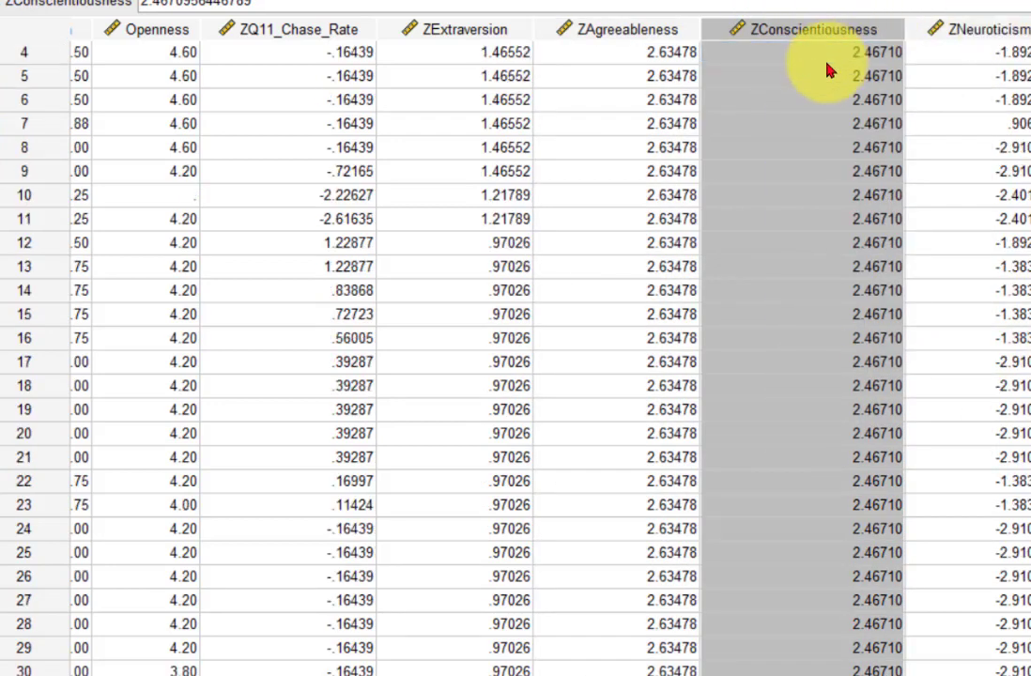
scroll(824, 77, down, 18)
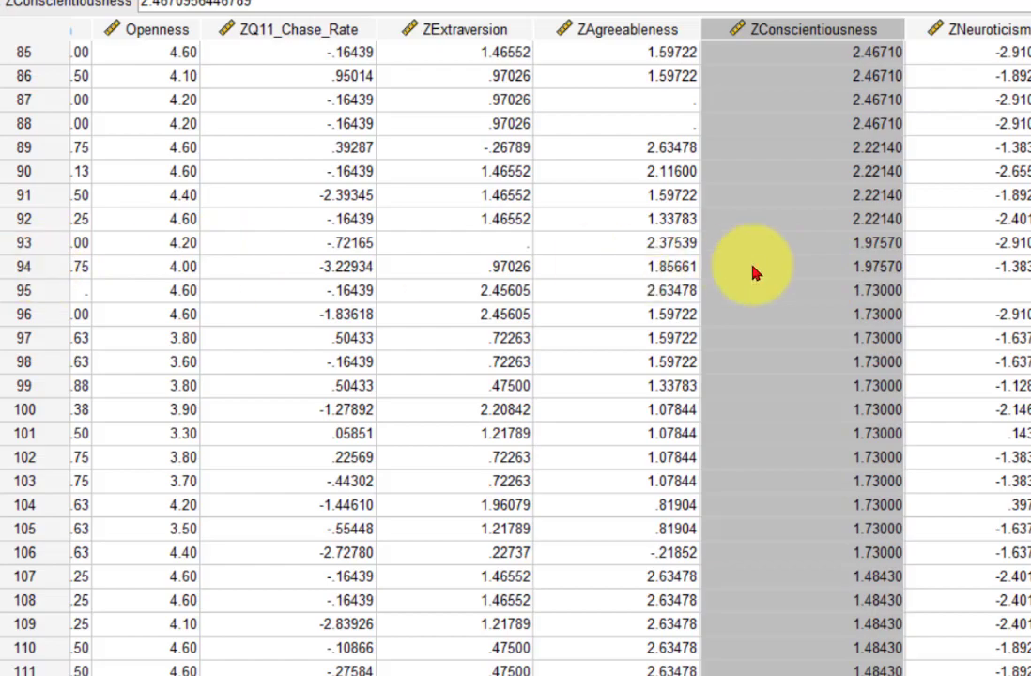
scroll(881, 197, down, 6)
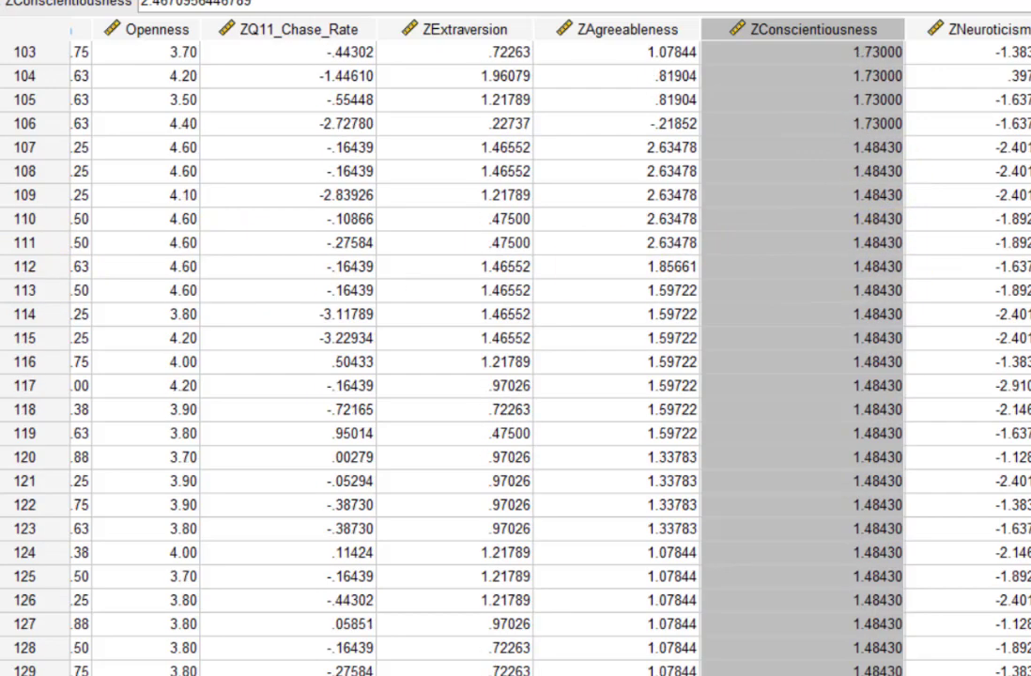
scroll(441, 357, down, 20)
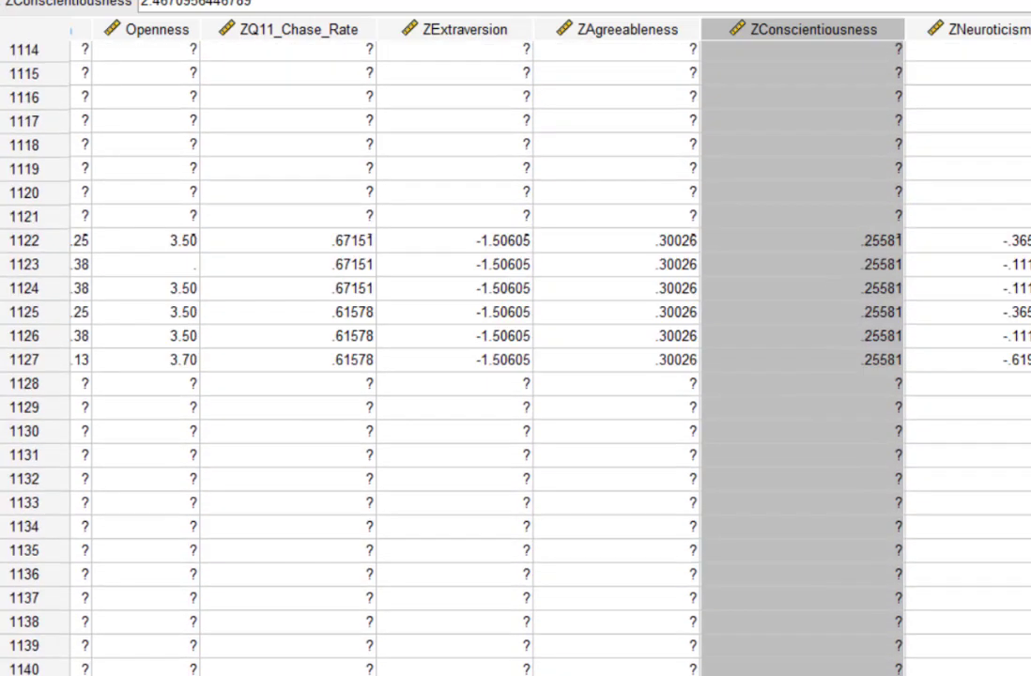
scroll(442, 357, down, 20)
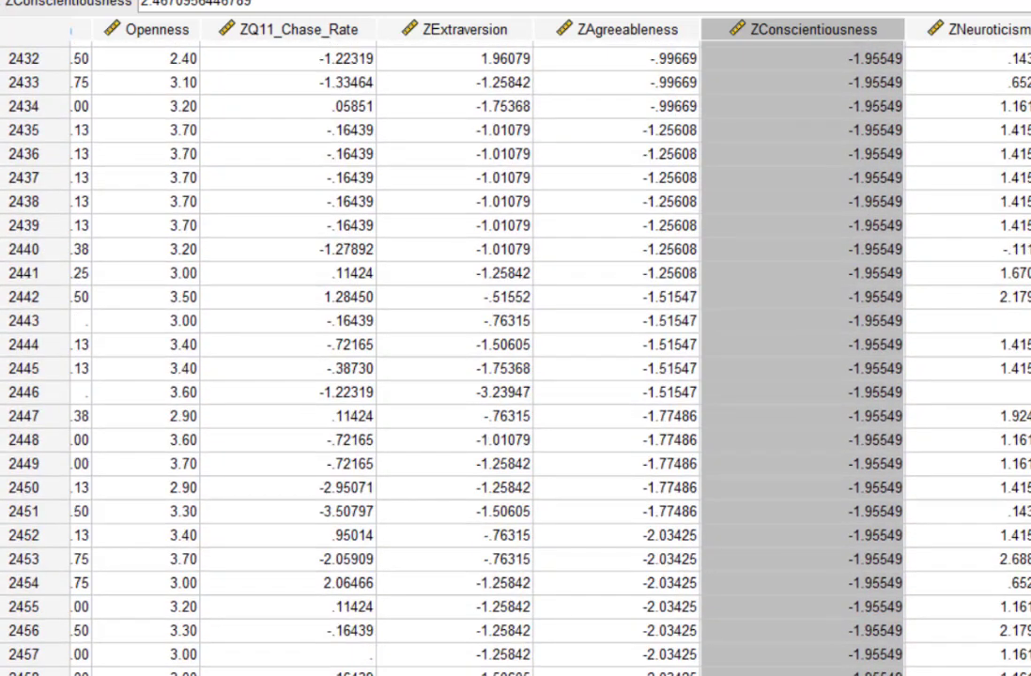
scroll(442, 357, down, 20)
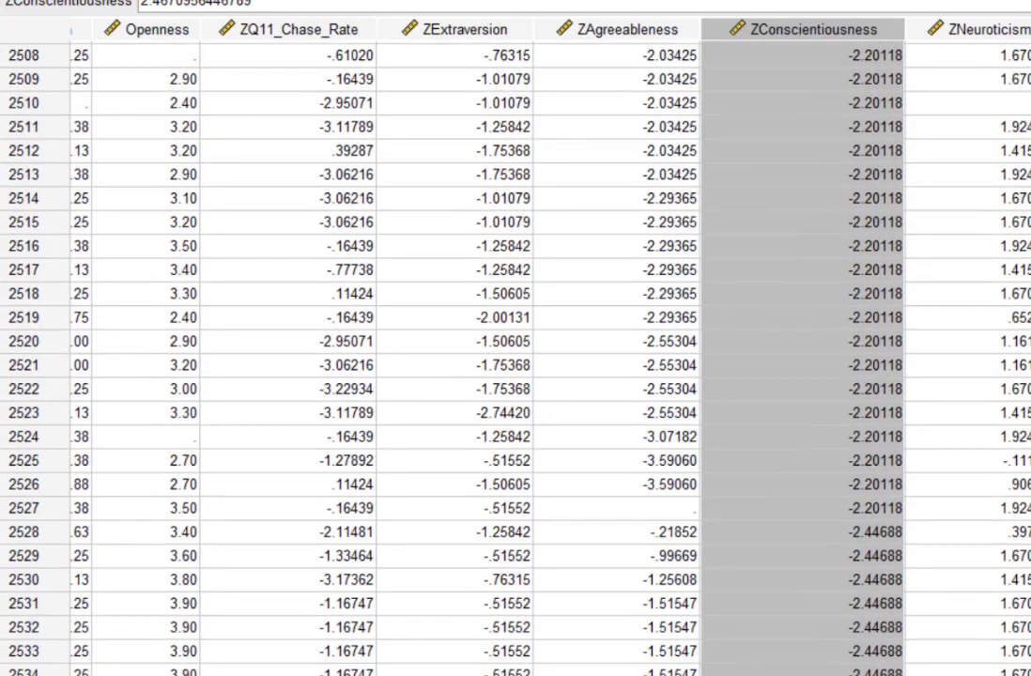
scroll(442, 357, up, 19)
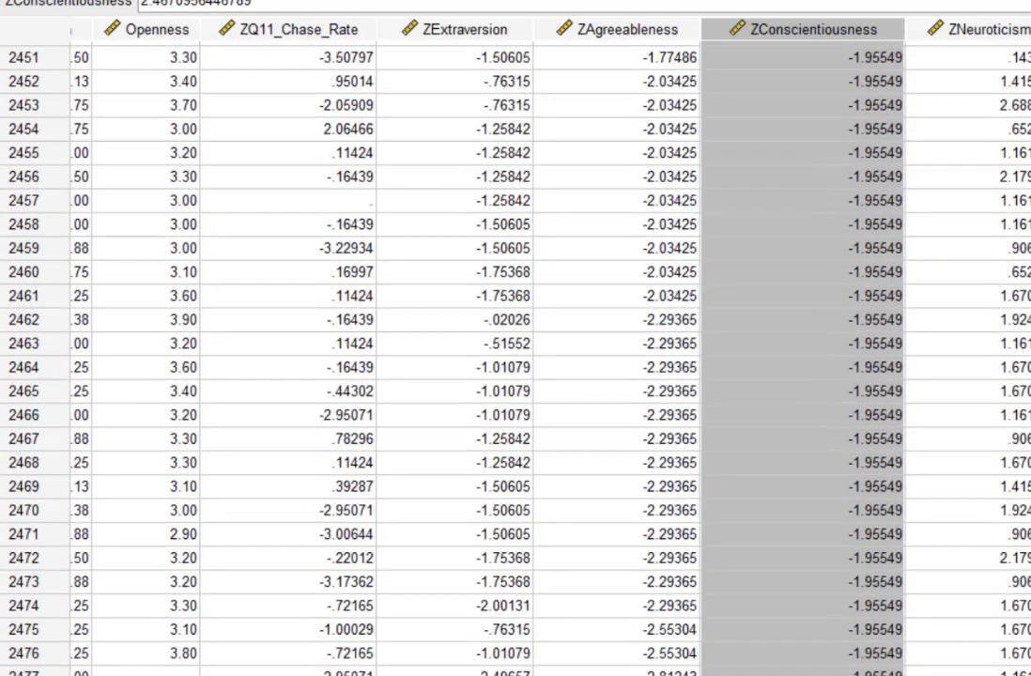
scroll(772, 310, down, 8)
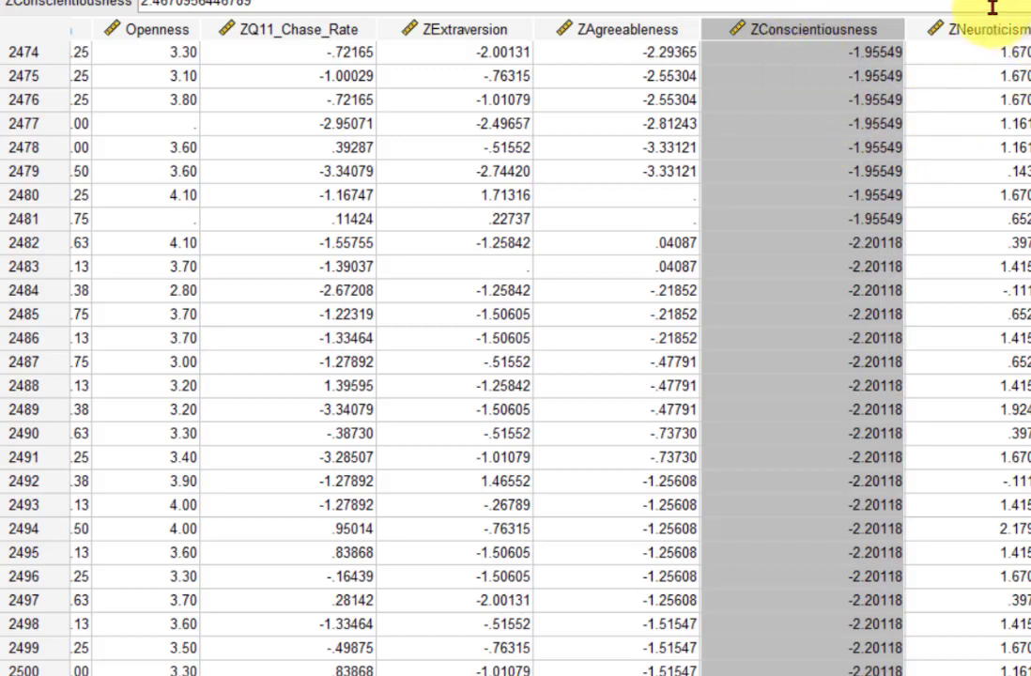
- Sort cases descending by ZNeuroticism (2.688 first) and check low values near -2.146 and -2.401
click(974, 31)
right_click(978, 30)
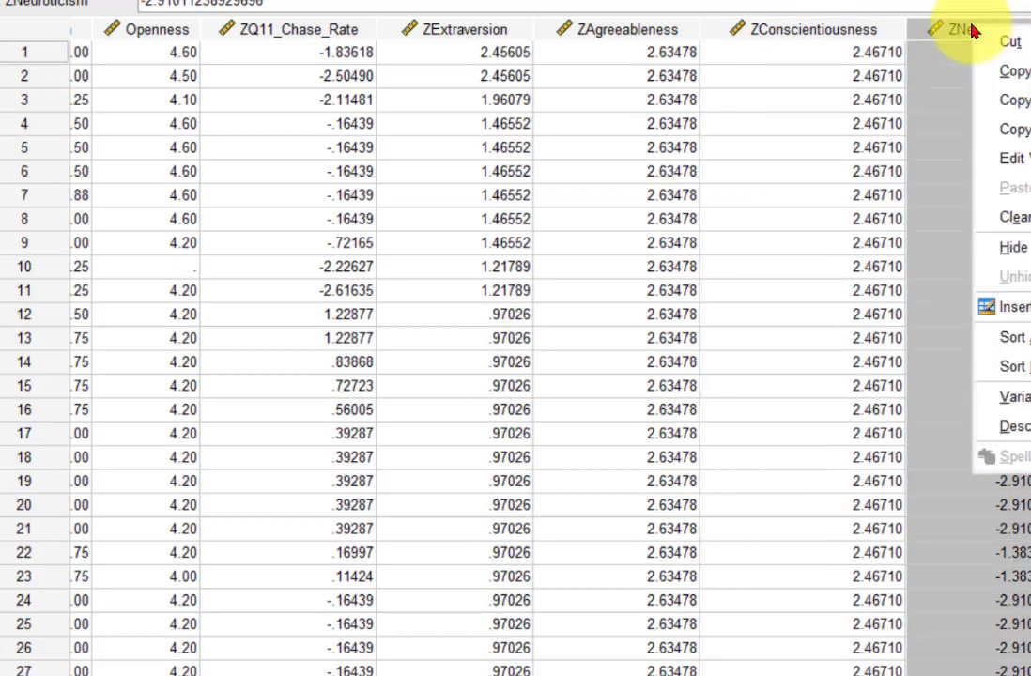
click(1013, 366)
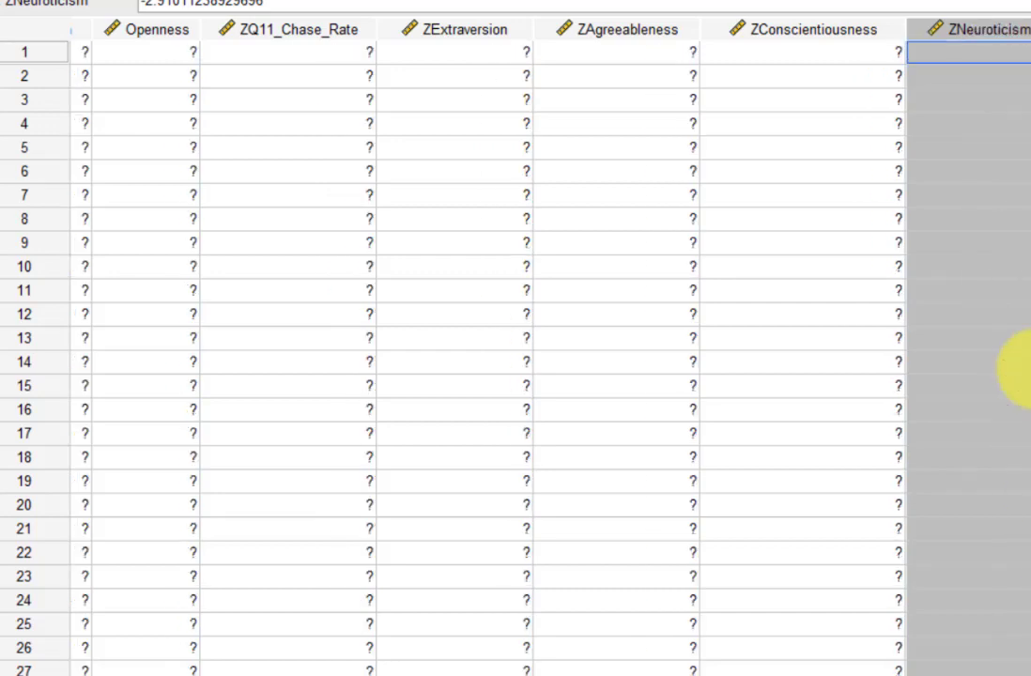
scroll(1013, 368, down, 1)
scroll(1014, 375, down, 8)
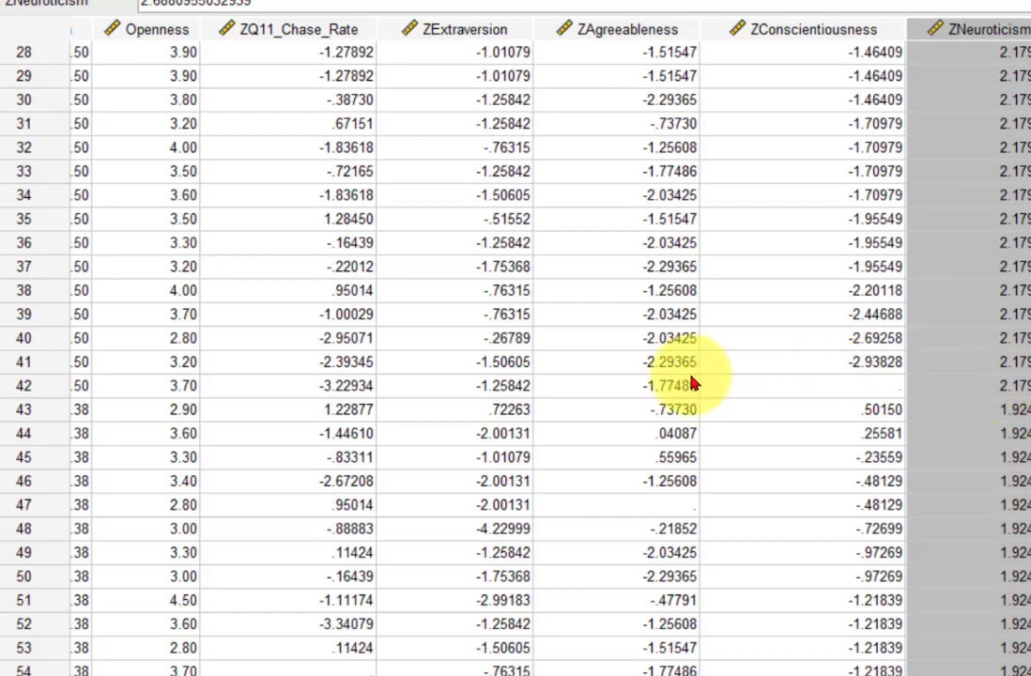
scroll(443, 357, down, 20)
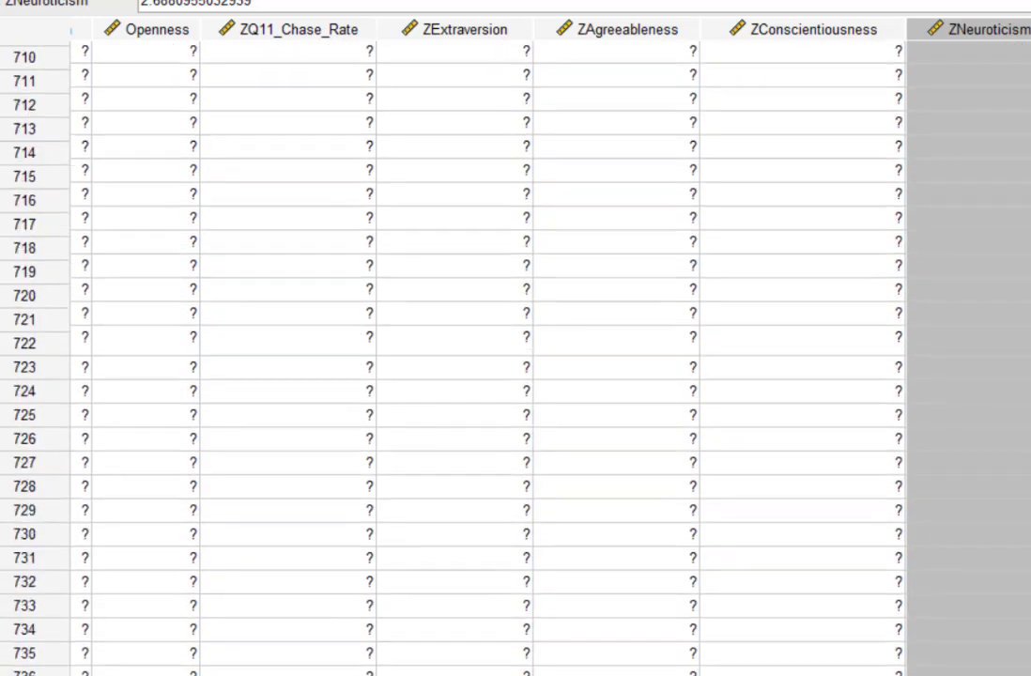
scroll(451, 357, down, 20)
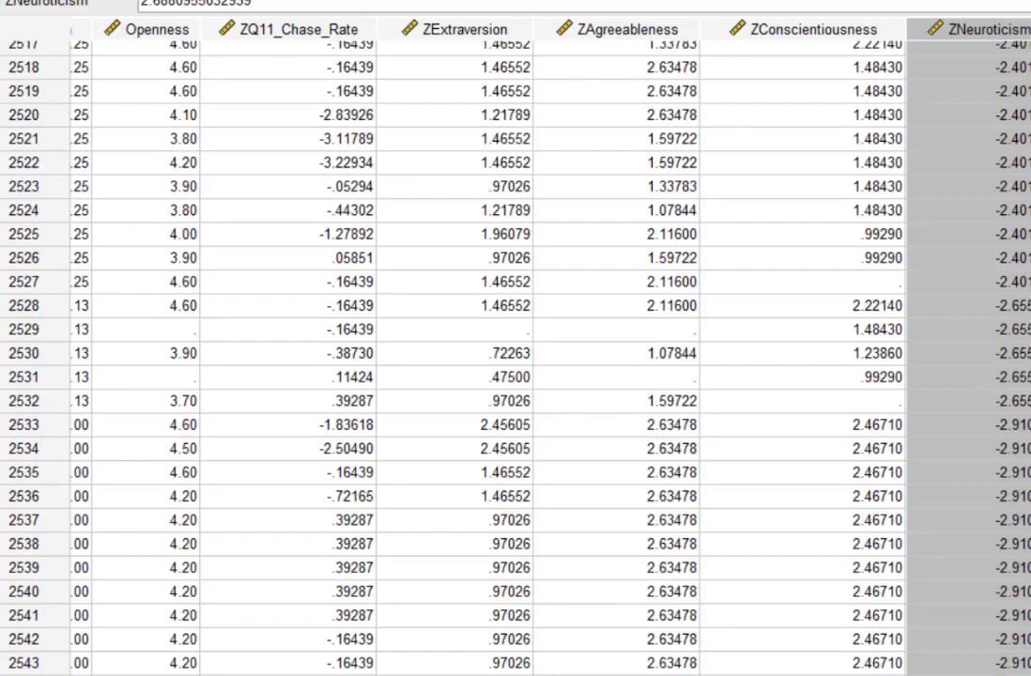
scroll(451, 357, up, 20)
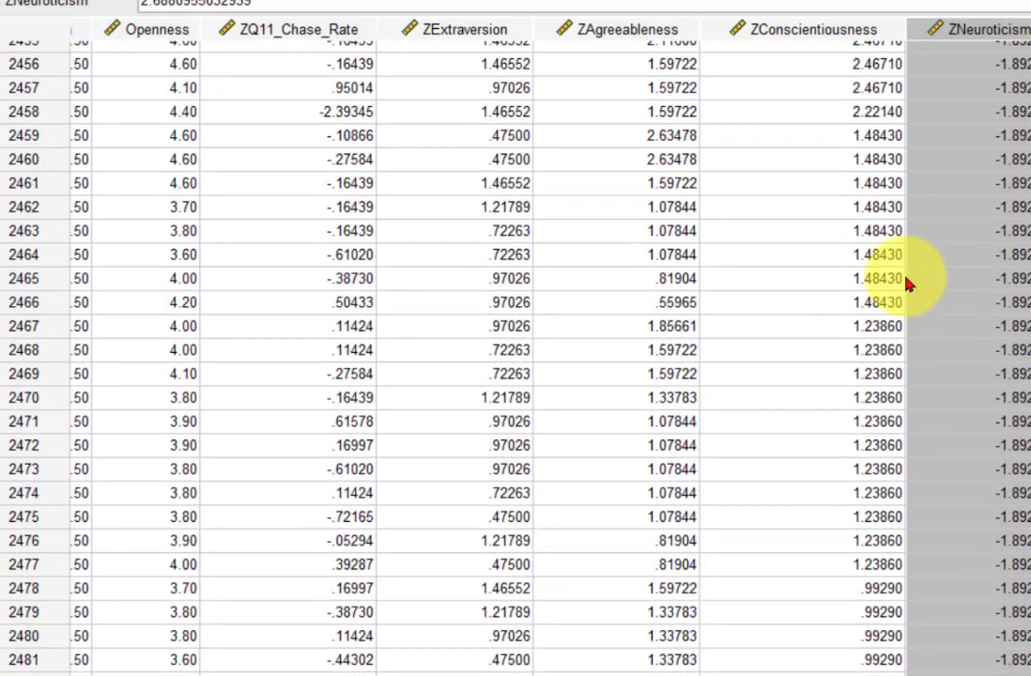
scroll(878, 291, down, 11)
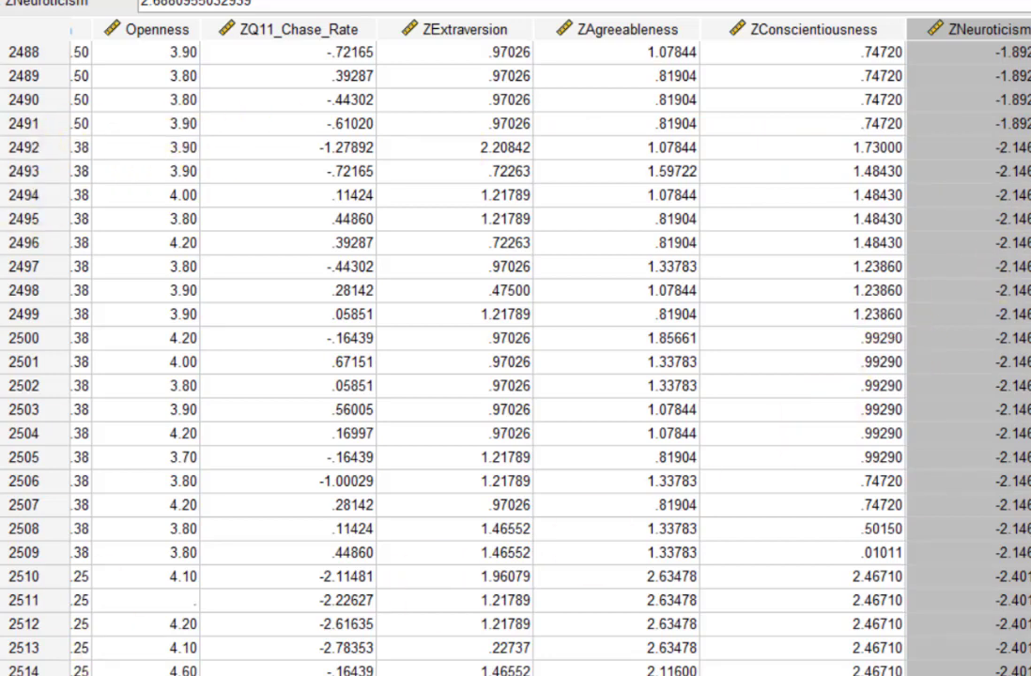
- From the first case, scroll through the top and bottom of the openness-sorted cases to check extremes
key(ctrl+Home)
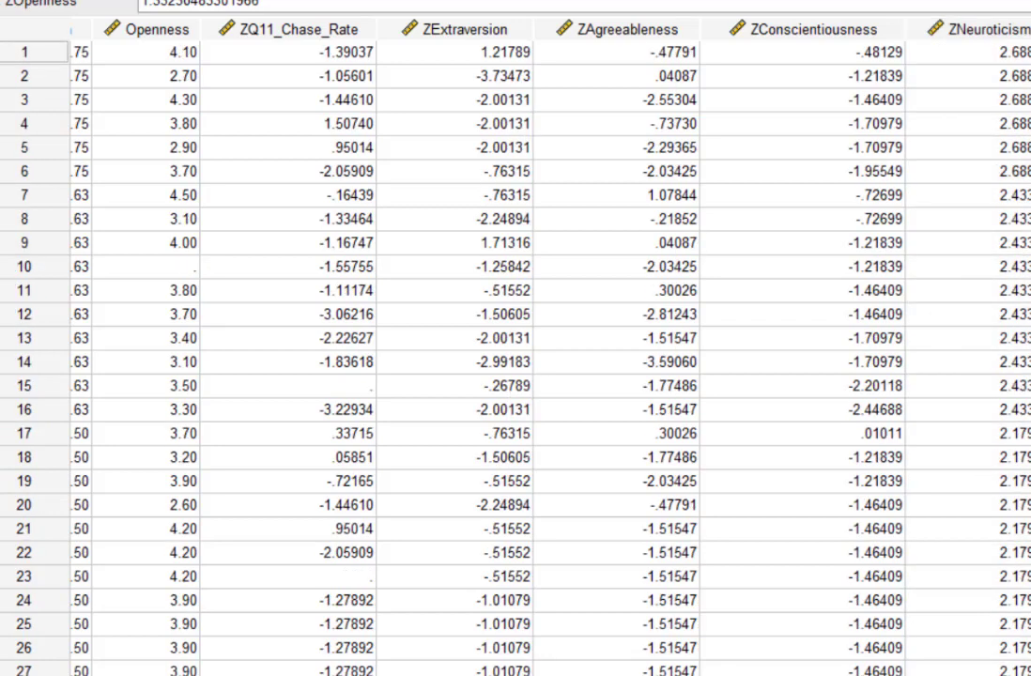
scroll(516, 357, down, 13)
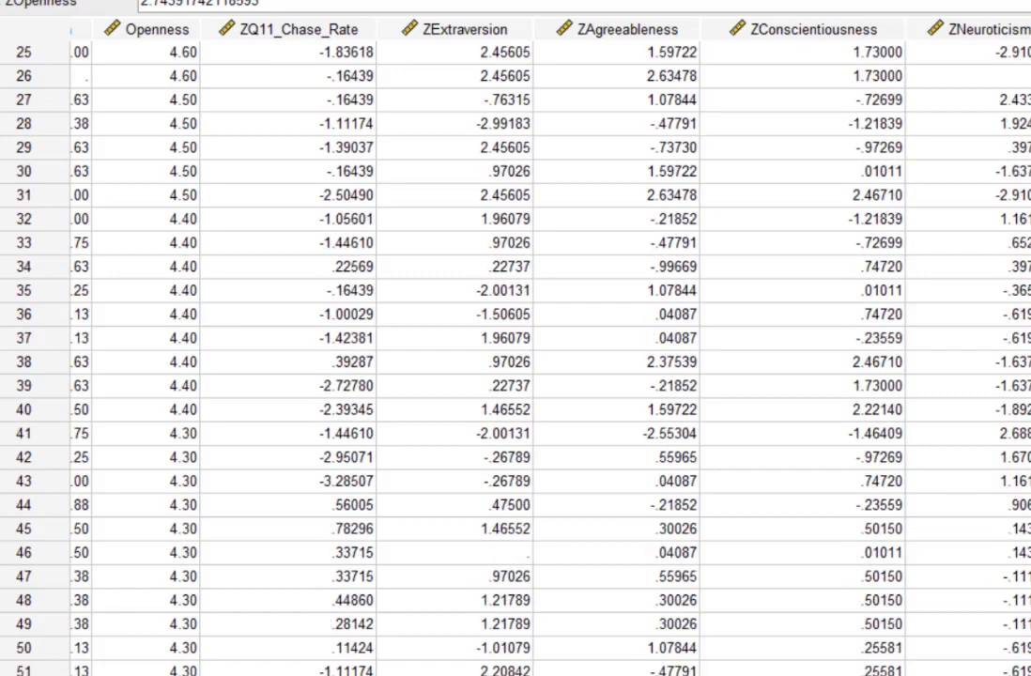
scroll(515, 356, down, 4)
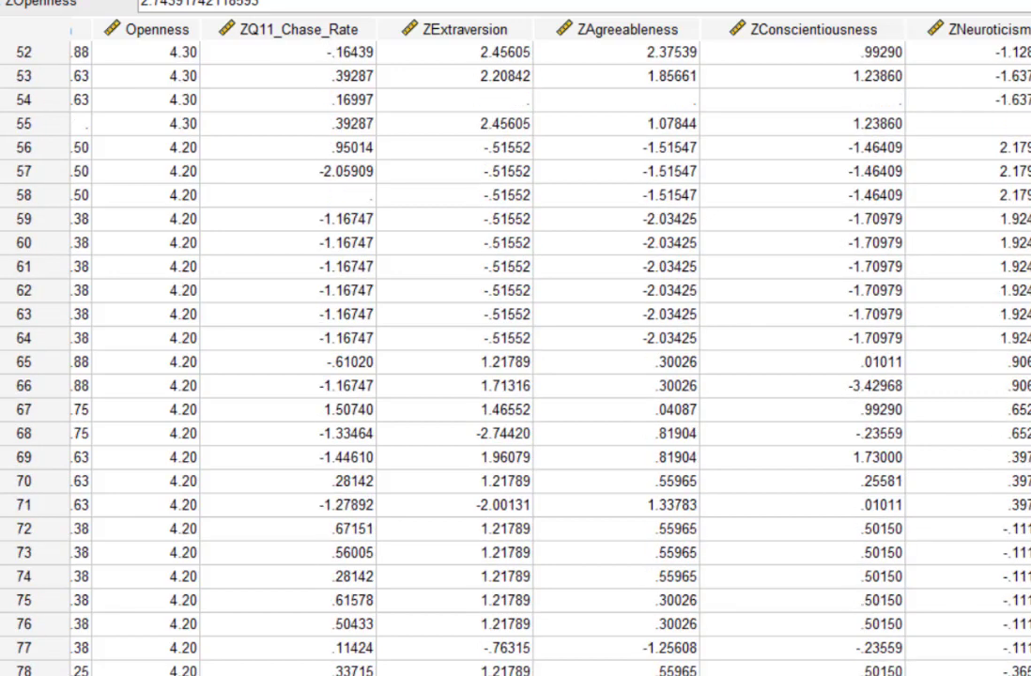
scroll(515, 357, up, 2)
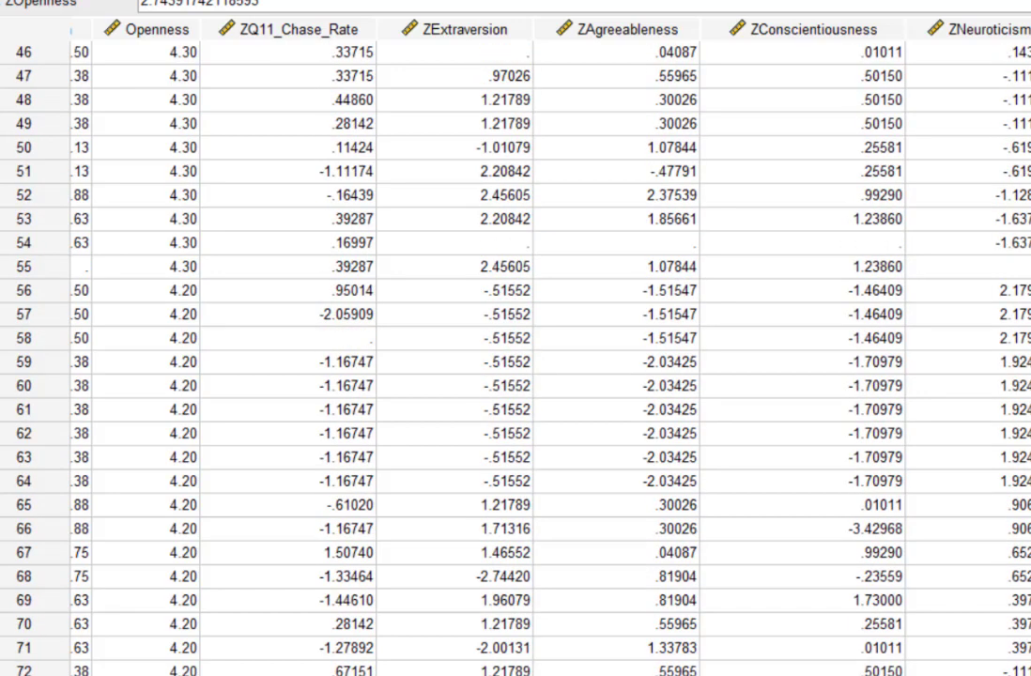
scroll(516, 357, up, 3)
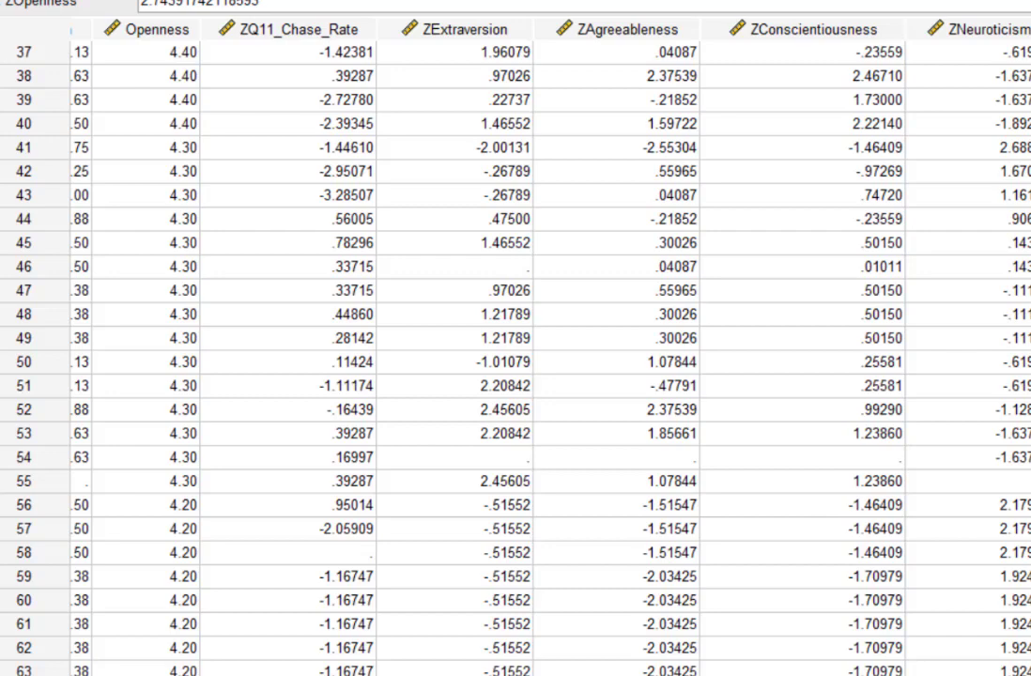
scroll(516, 357, down, 7)
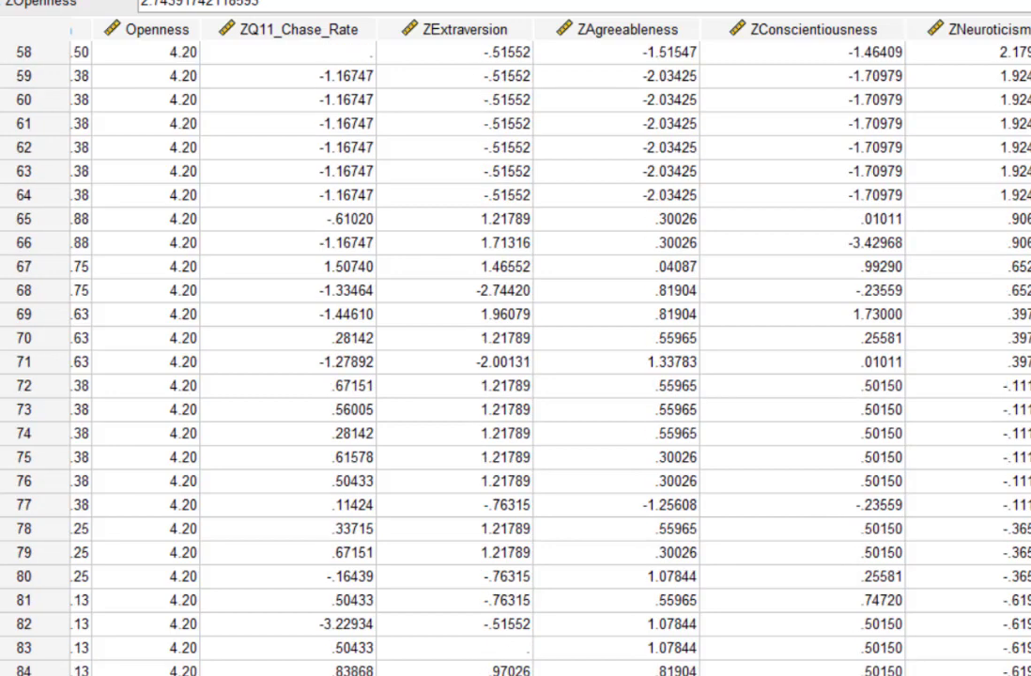
scroll(516, 357, down, 20)
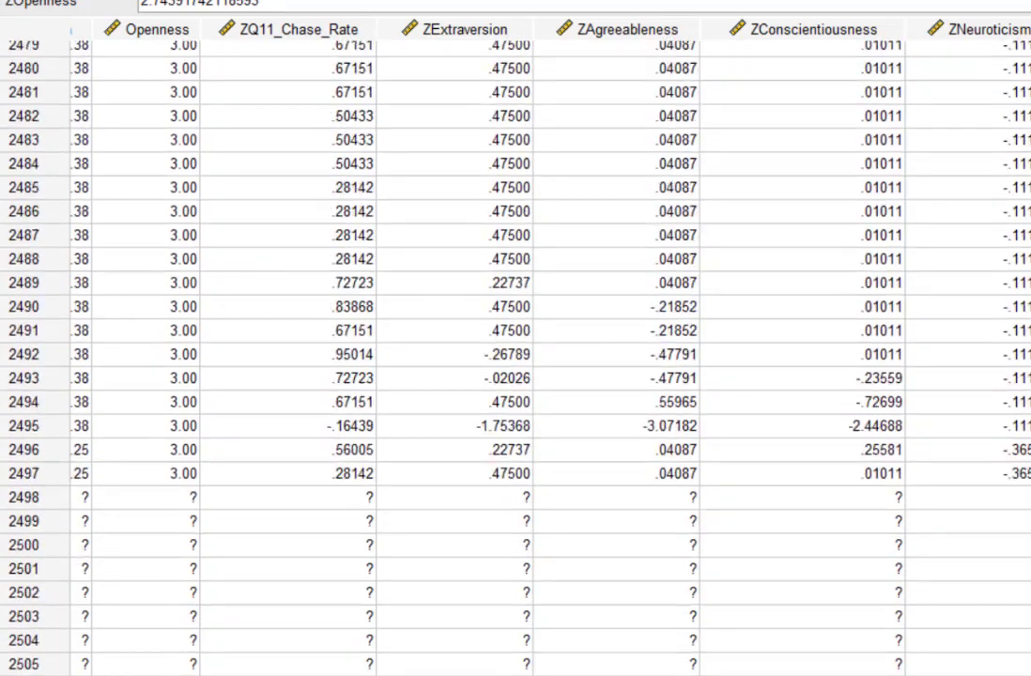
scroll(516, 357, up, 16)
scroll(516, 357, down, 8)
scroll(516, 357, up, 13)
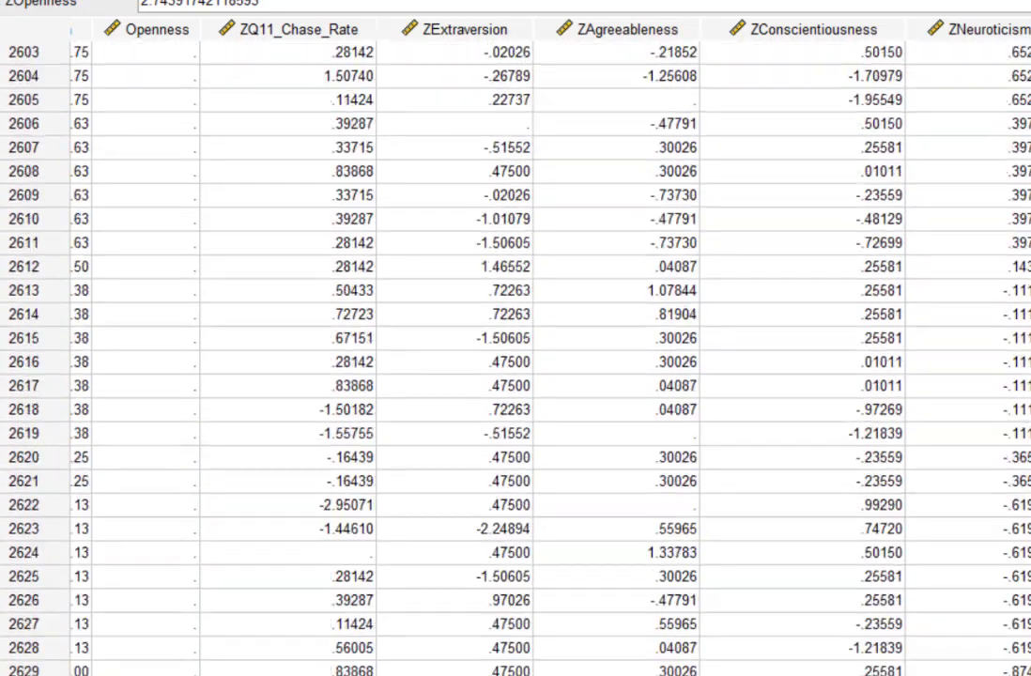
scroll(515, 357, up, 9)
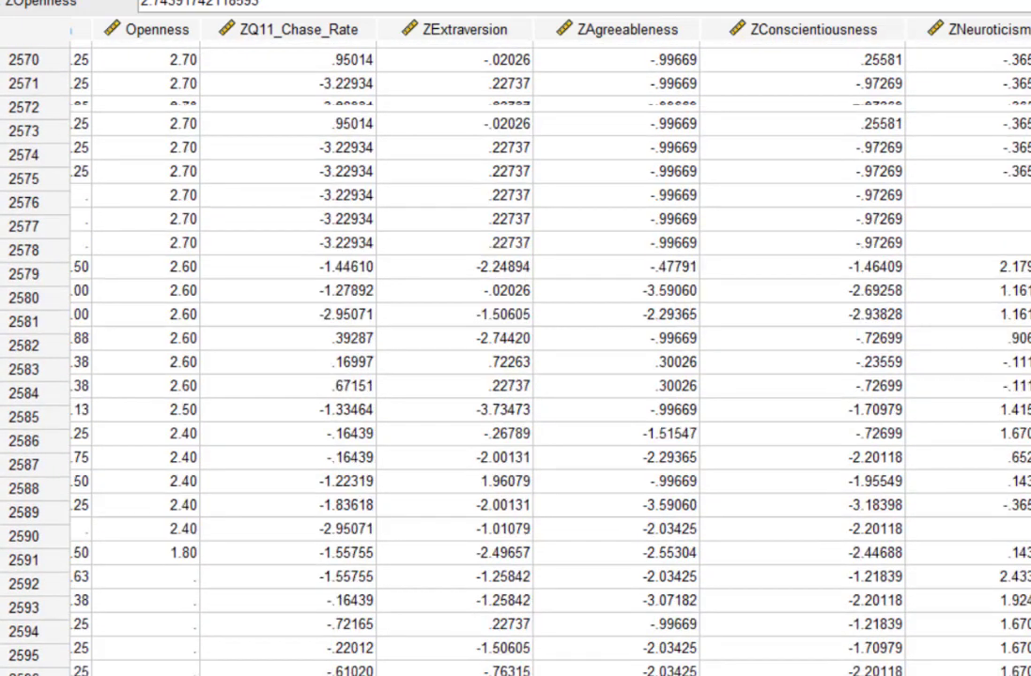
scroll(515, 357, up, 14)
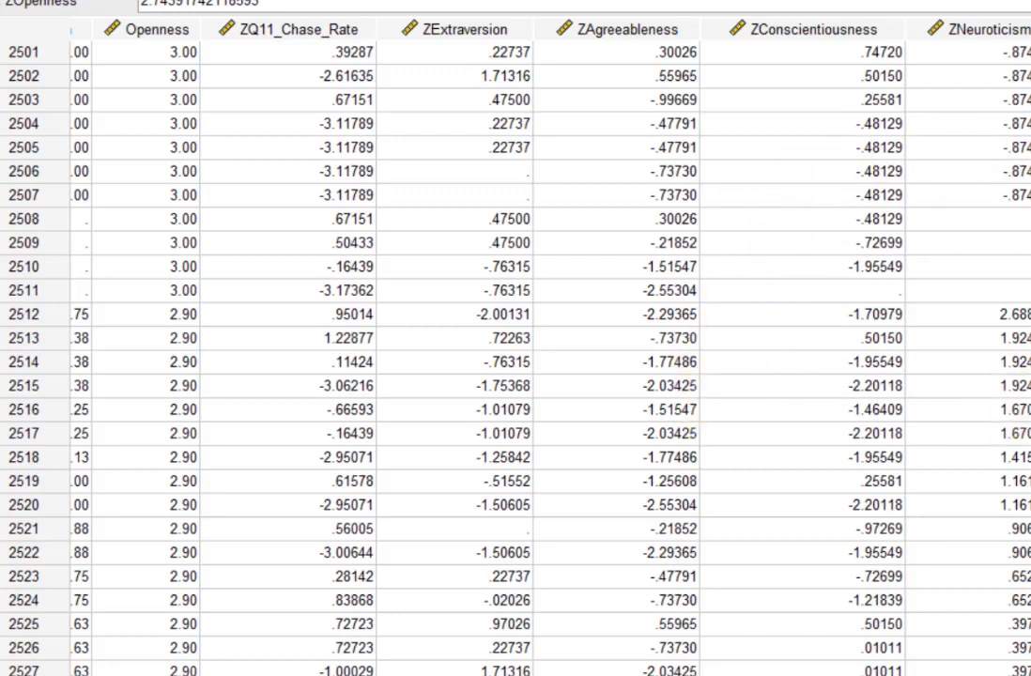
scroll(515, 347, up, 8)
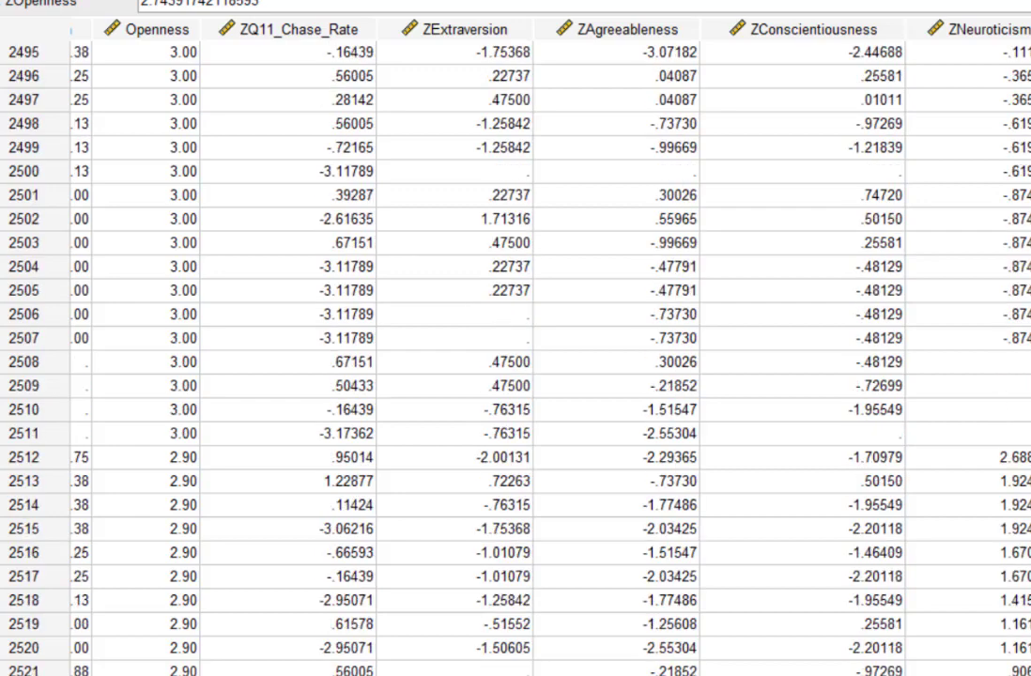